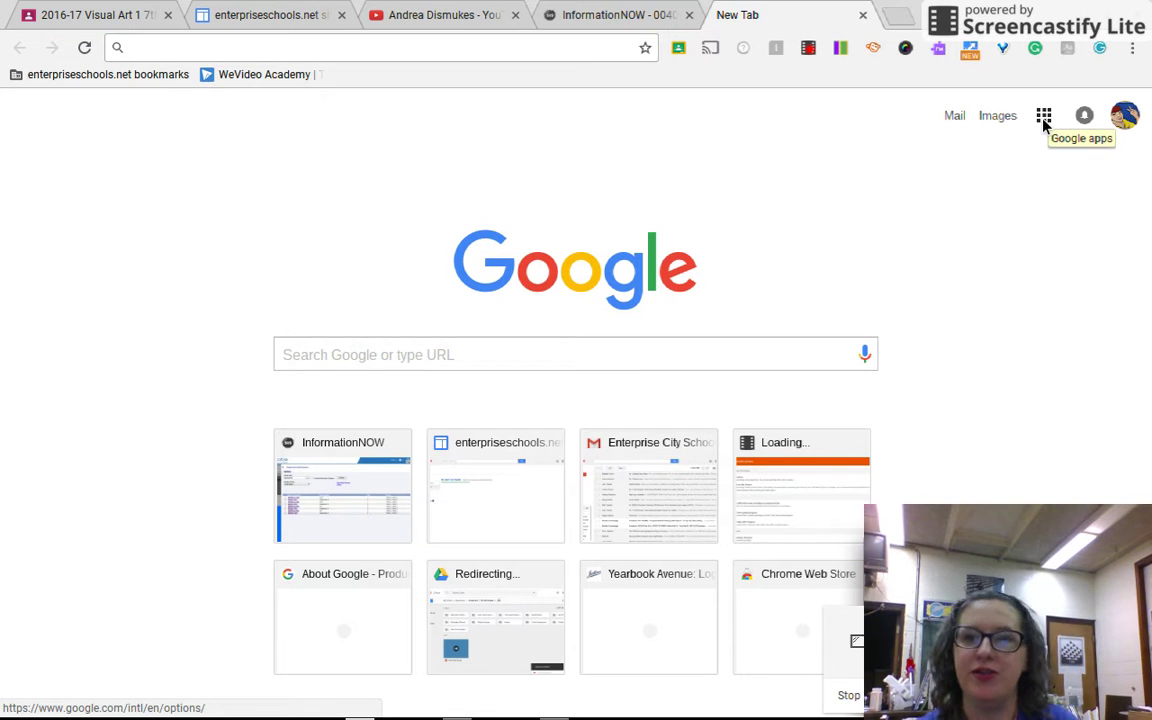
Step: Open Google Sites from the Google apps and start creating a new site in classic Sites
{"action": "left_click", "coordinate": [1045, 121]}
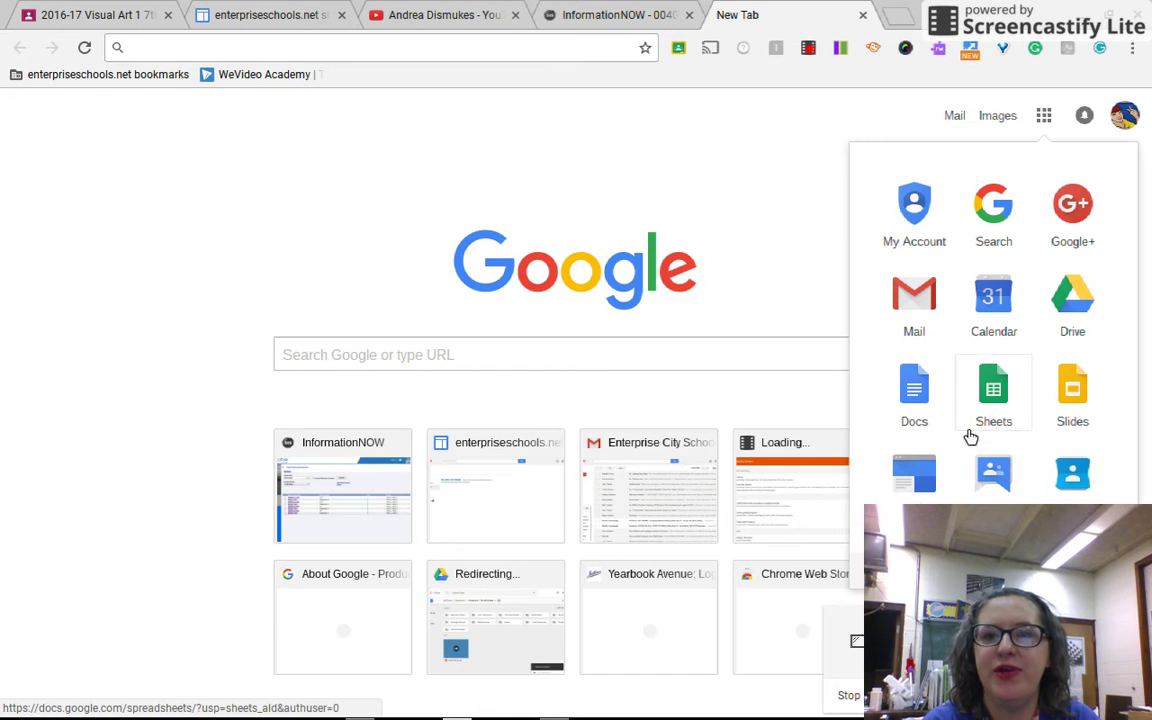
{"action": "left_click", "coordinate": [925, 500]}
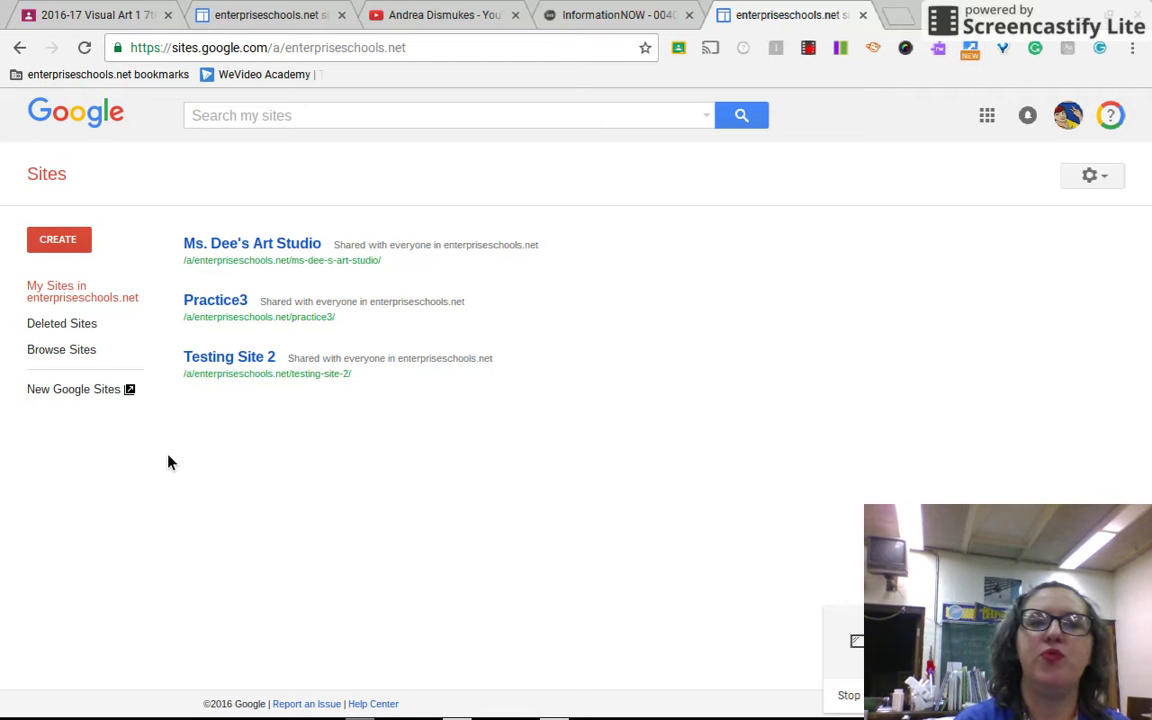
{"action": "left_click", "coordinate": [74, 250]}
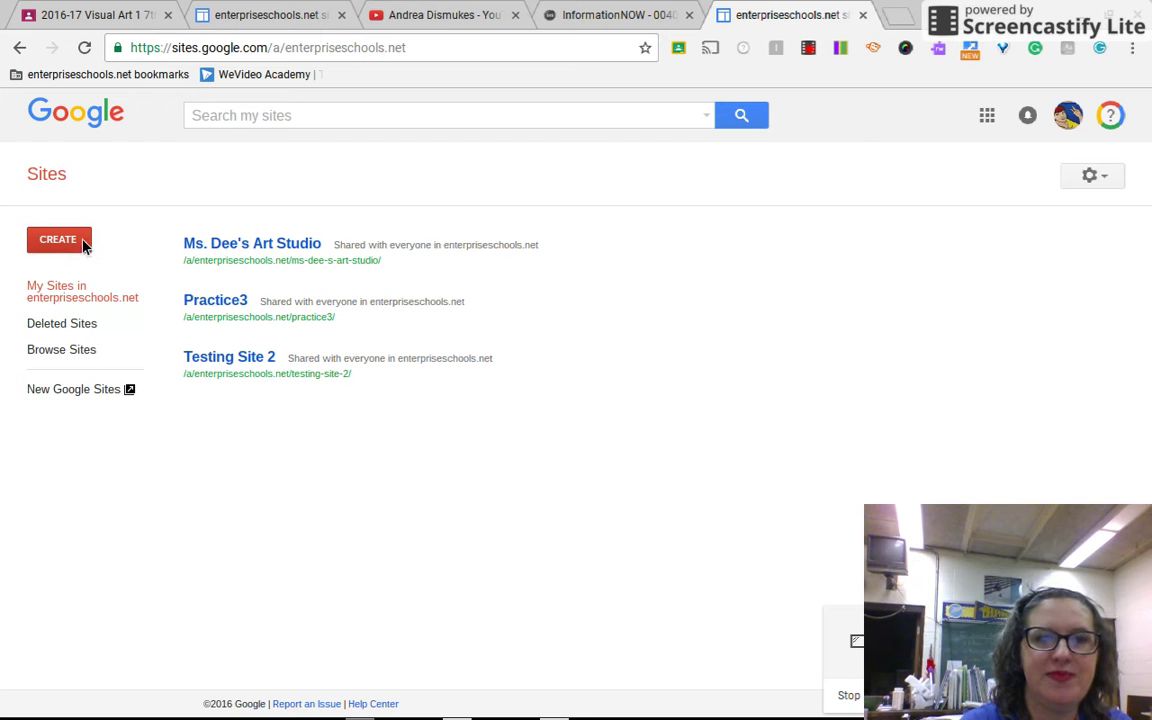
{"action": "left_click", "coordinate": [84, 244]}
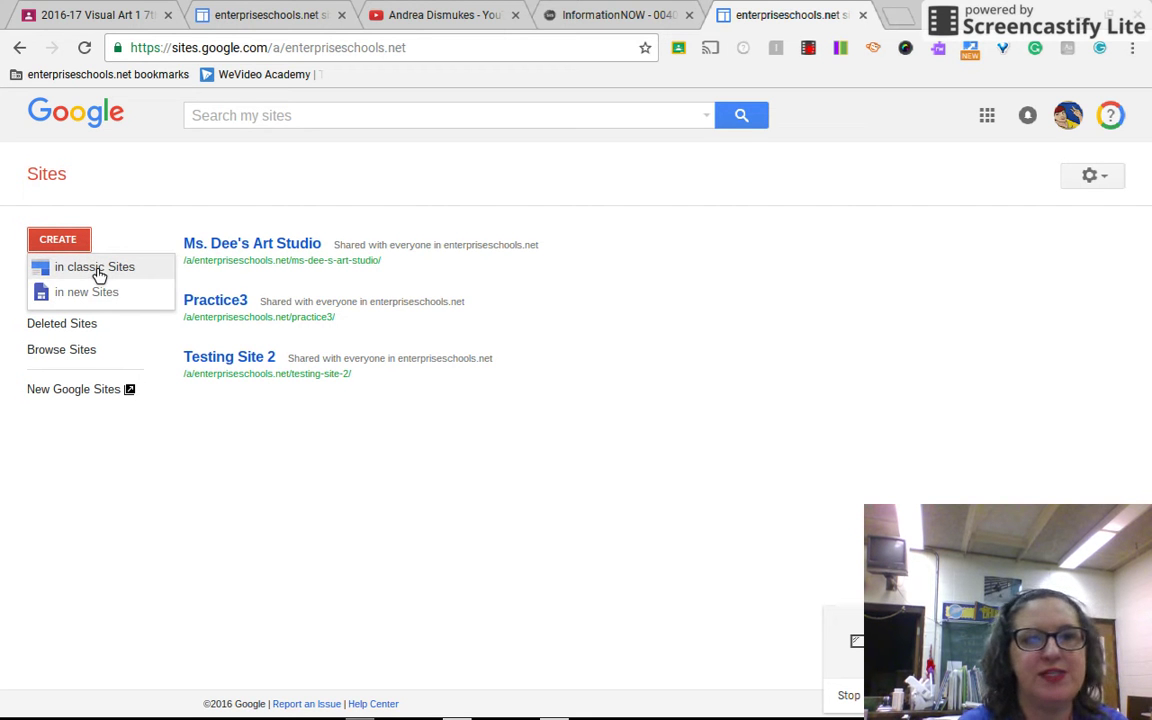
{"action": "left_click", "coordinate": [99, 272]}
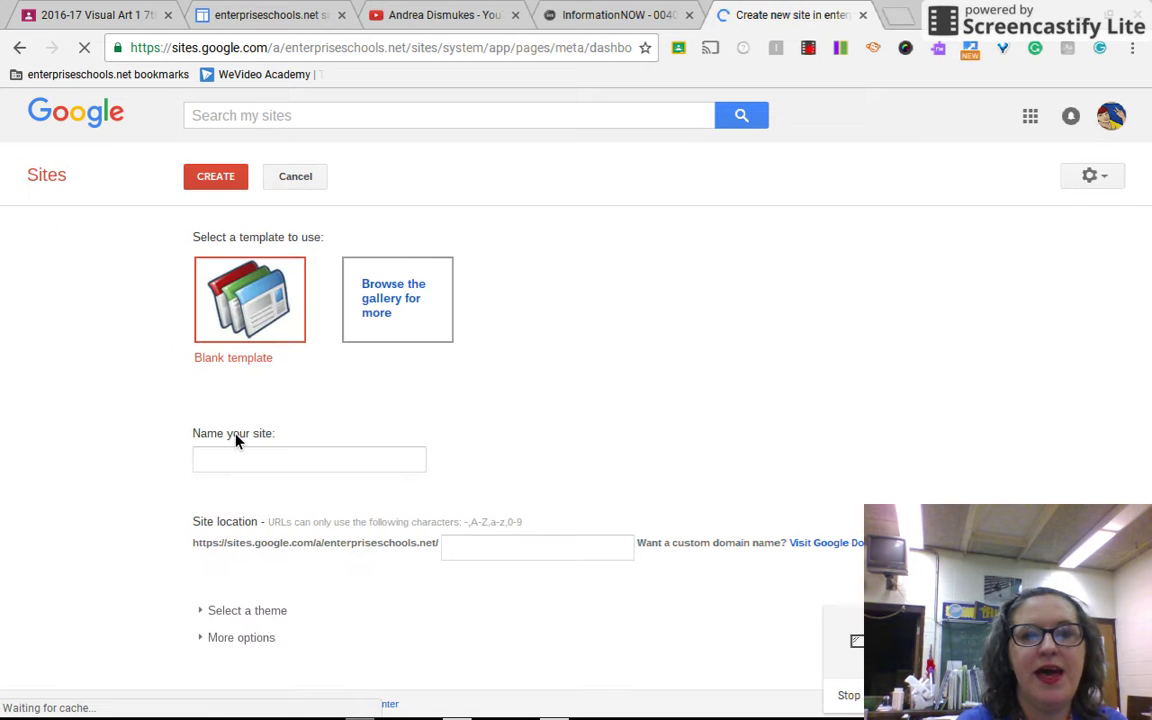
Step: Name the new site with the teacher's name in possessive form followed by "Awesome Site"
{"action": "left_click", "coordinate": [254, 468]}
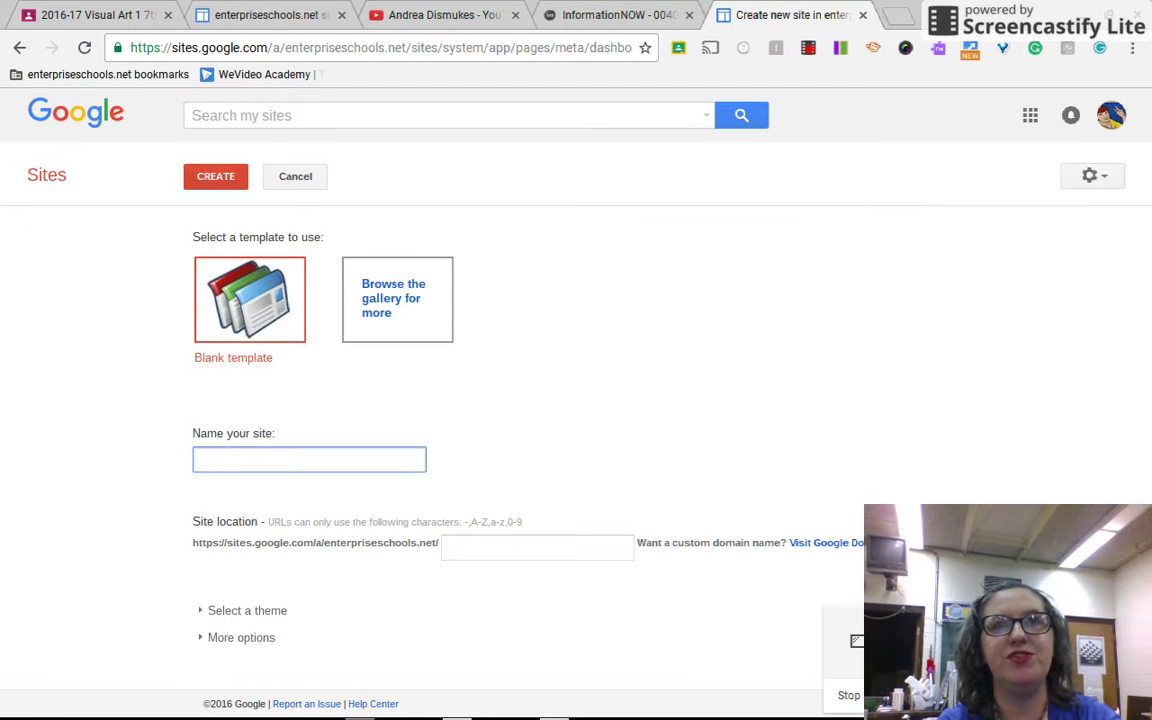
{"action": "type", "text": "Ms. Dee's"}
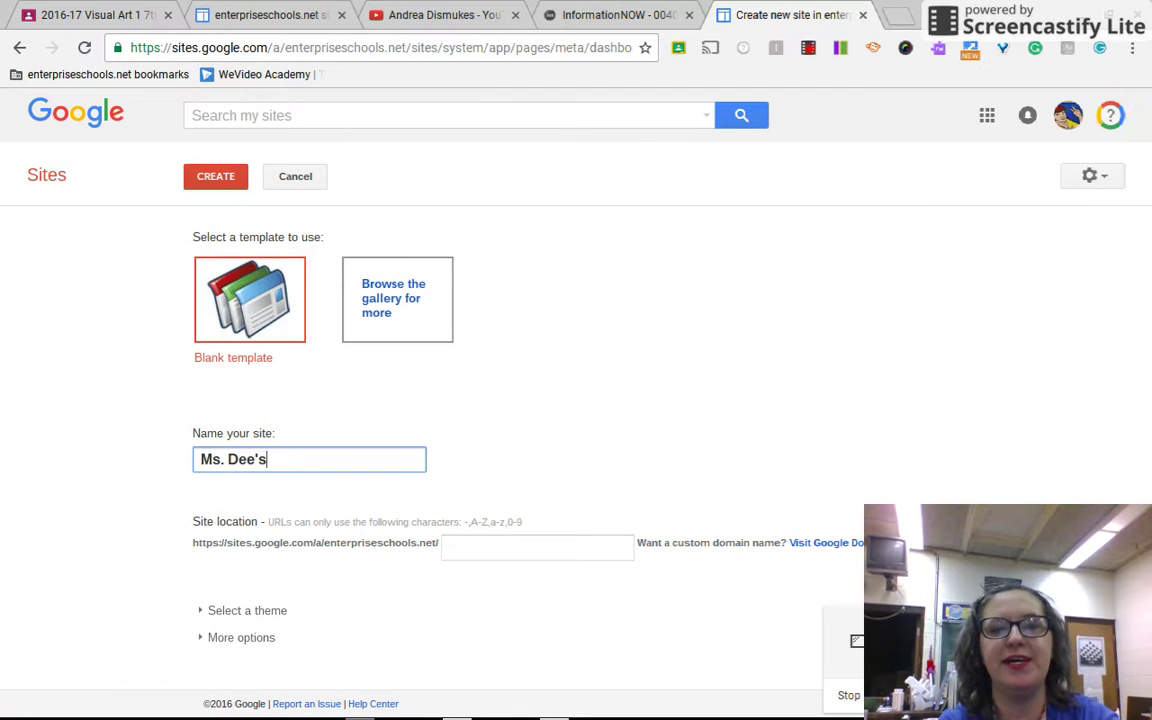
{"action": "type", "text": " Awe"}
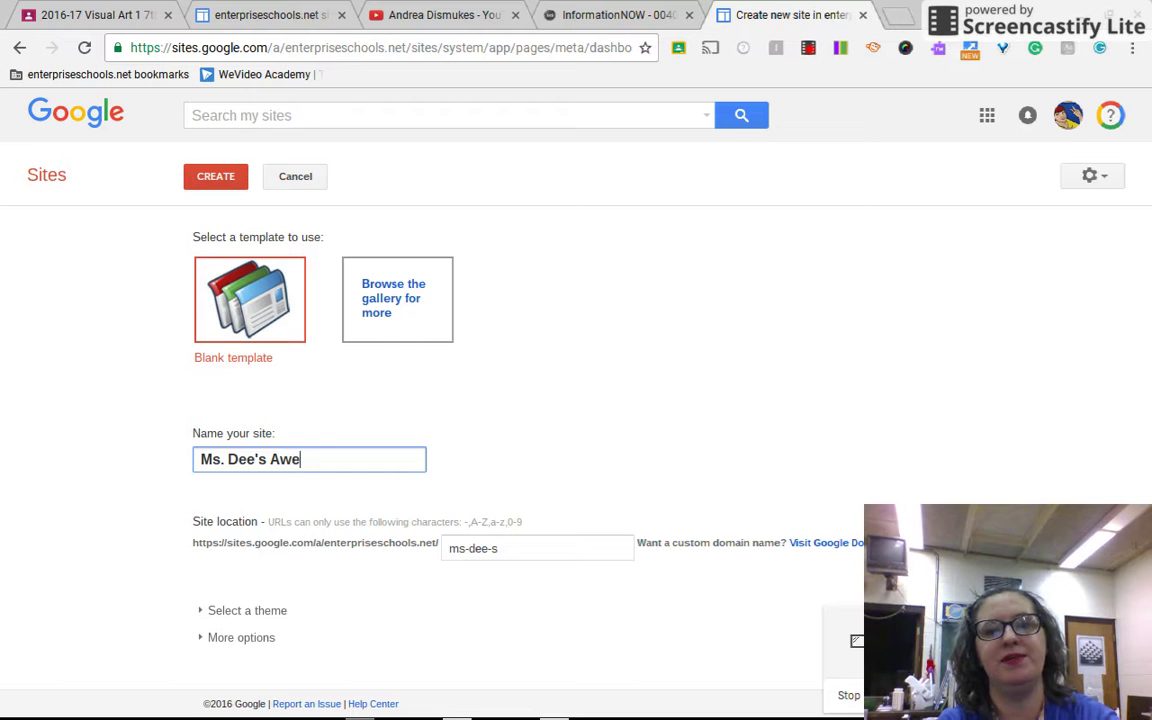
{"action": "type", "text": "some Si"}
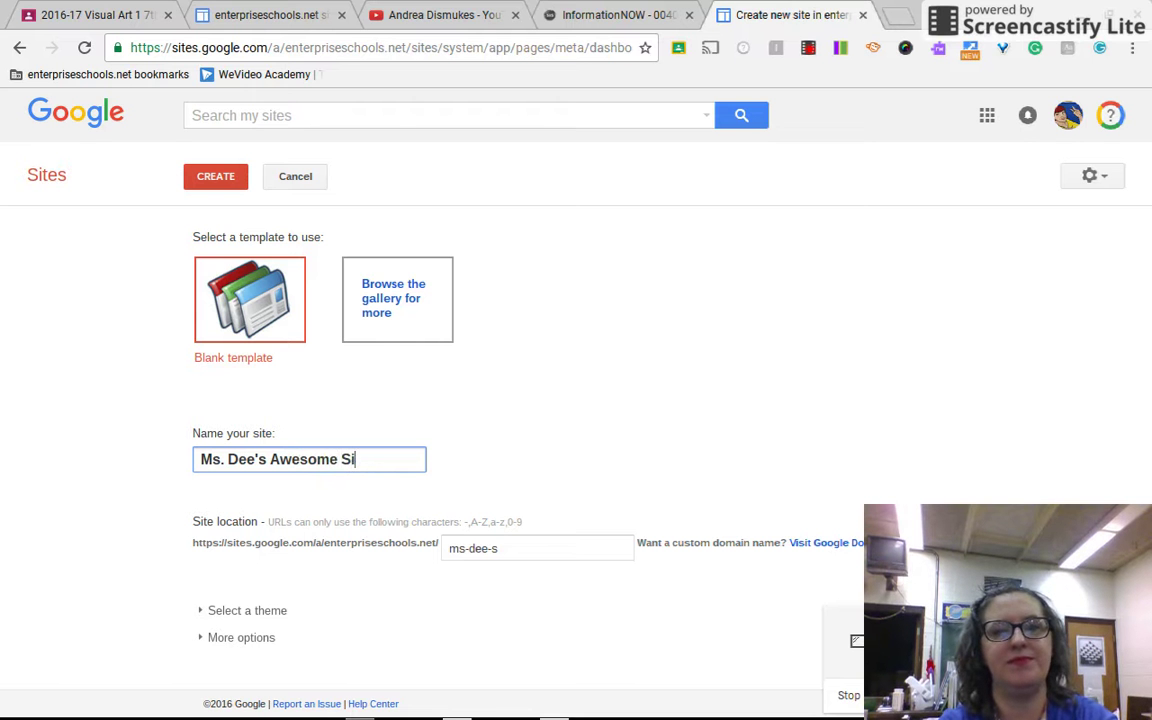
{"action": "type", "text": "te"}
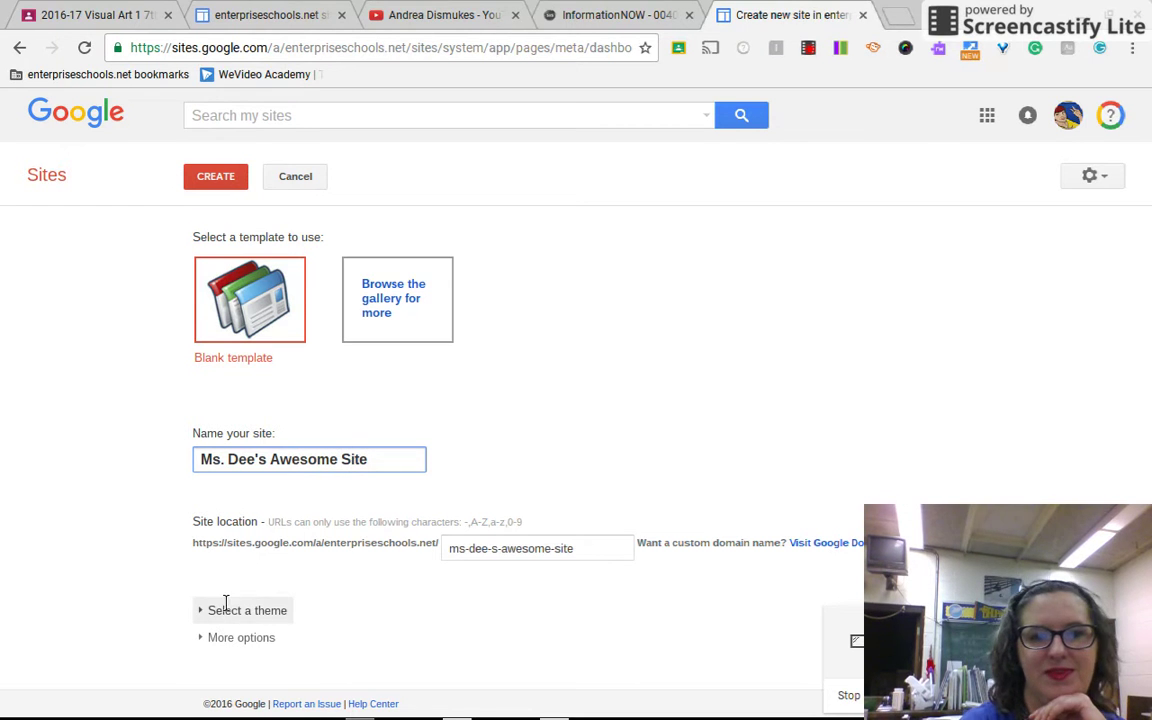
Step: Choose the Glitter theme for the blank-template site and create the site
{"action": "left_click", "coordinate": [238, 612]}
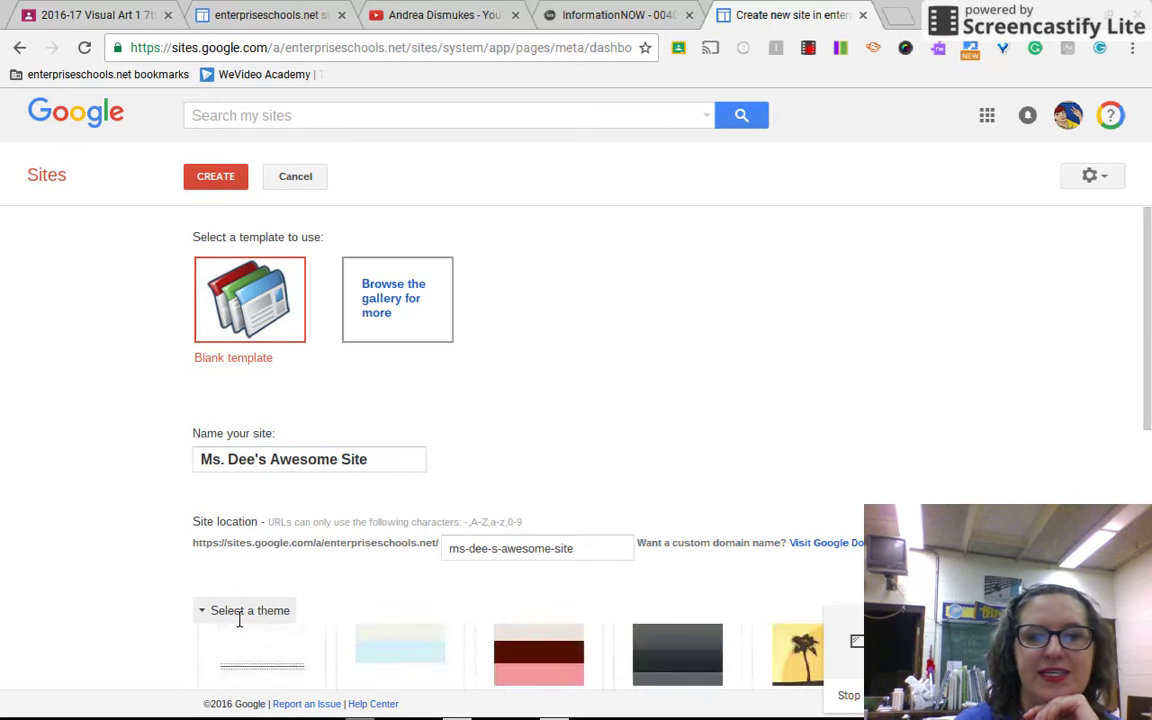
{"action": "scroll", "coordinate": [238, 620], "scroll_direction": "down", "scroll_amount": 3}
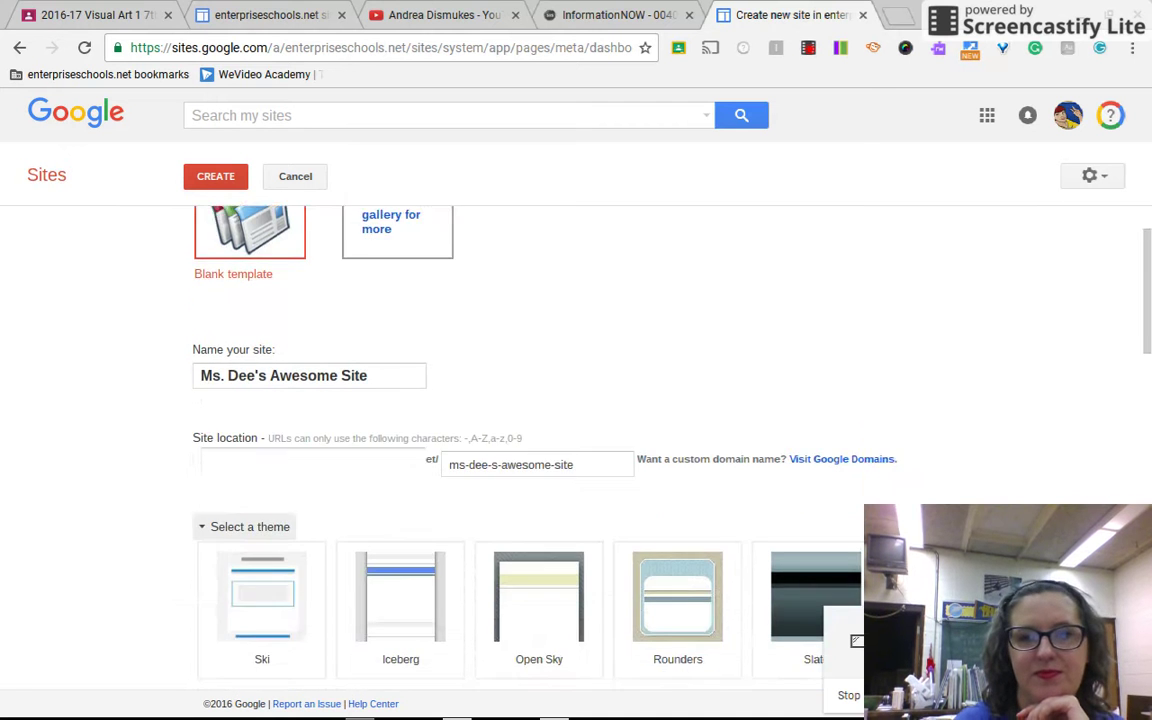
{"action": "scroll", "coordinate": [607, 450], "scroll_direction": "down", "scroll_amount": 4}
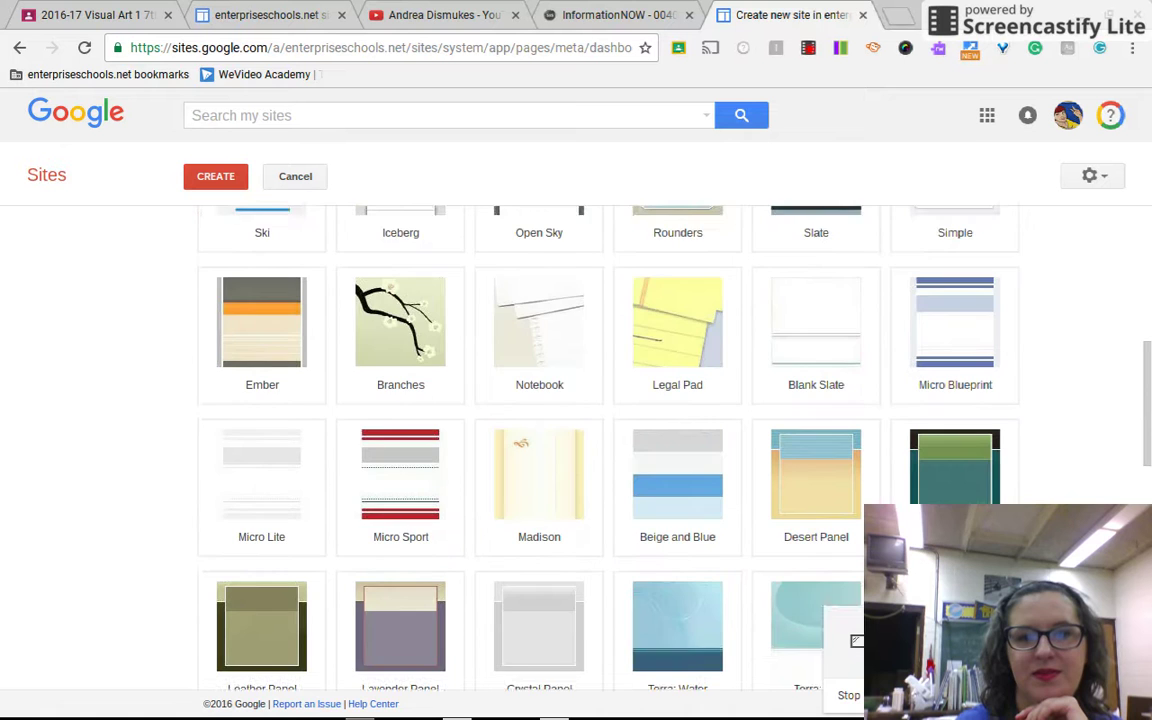
{"action": "scroll", "coordinate": [607, 450], "scroll_direction": "down", "scroll_amount": 4}
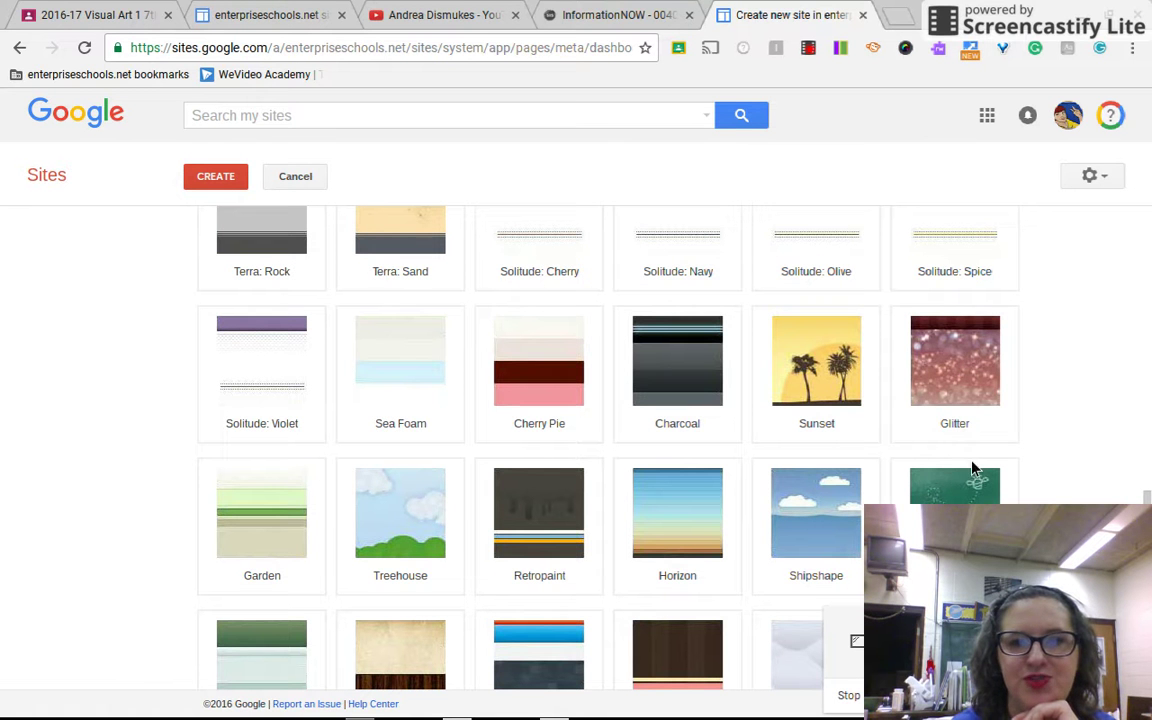
{"action": "left_click", "coordinate": [968, 380]}
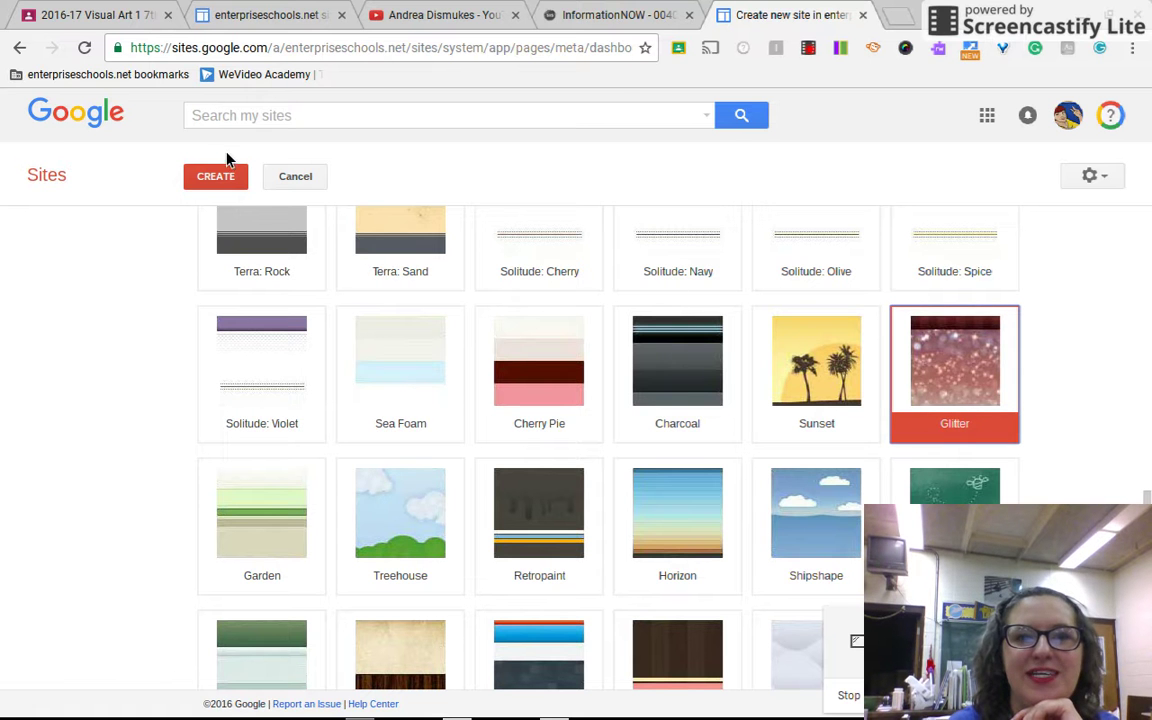
{"action": "left_click", "coordinate": [239, 183]}
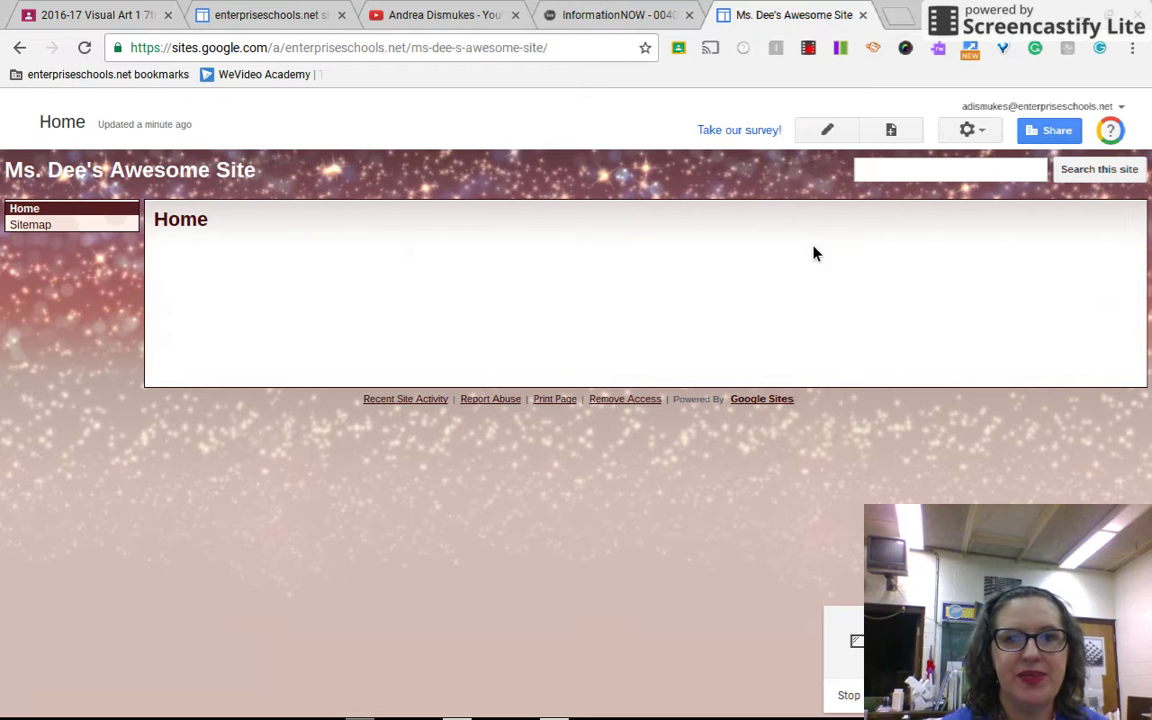
Step: Review the content types that can be inserted while editing the Home page, and save the page
{"action": "left_click", "coordinate": [826, 135]}
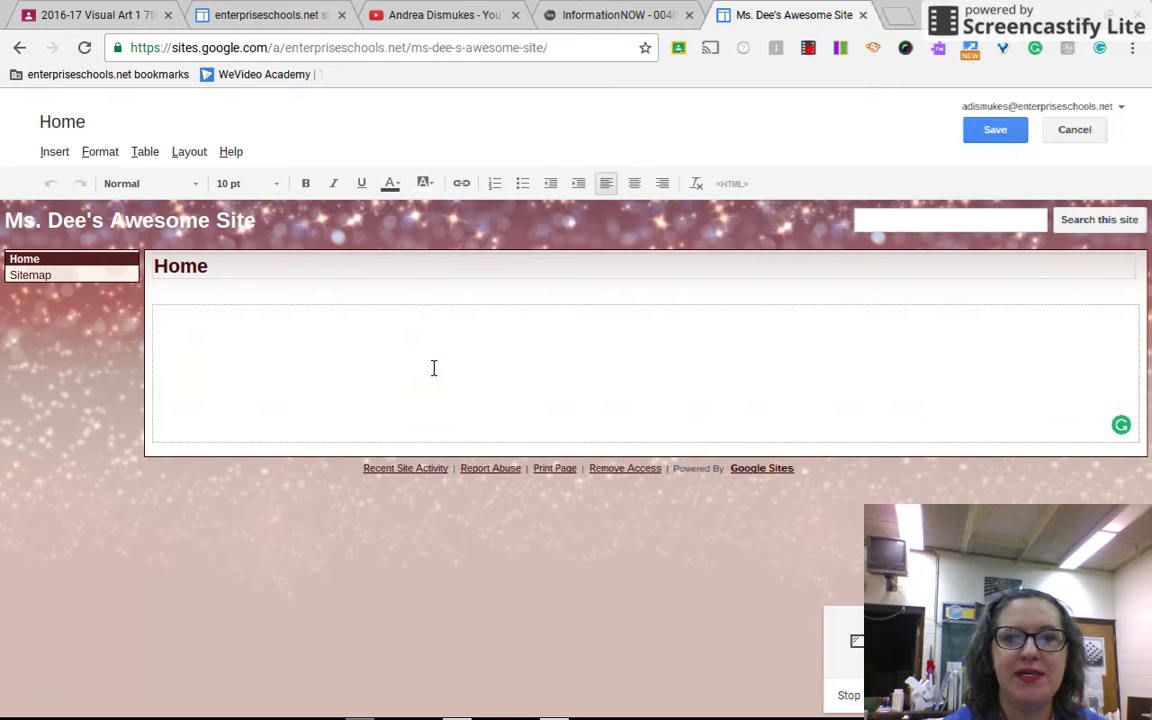
{"action": "left_click", "coordinate": [55, 152]}
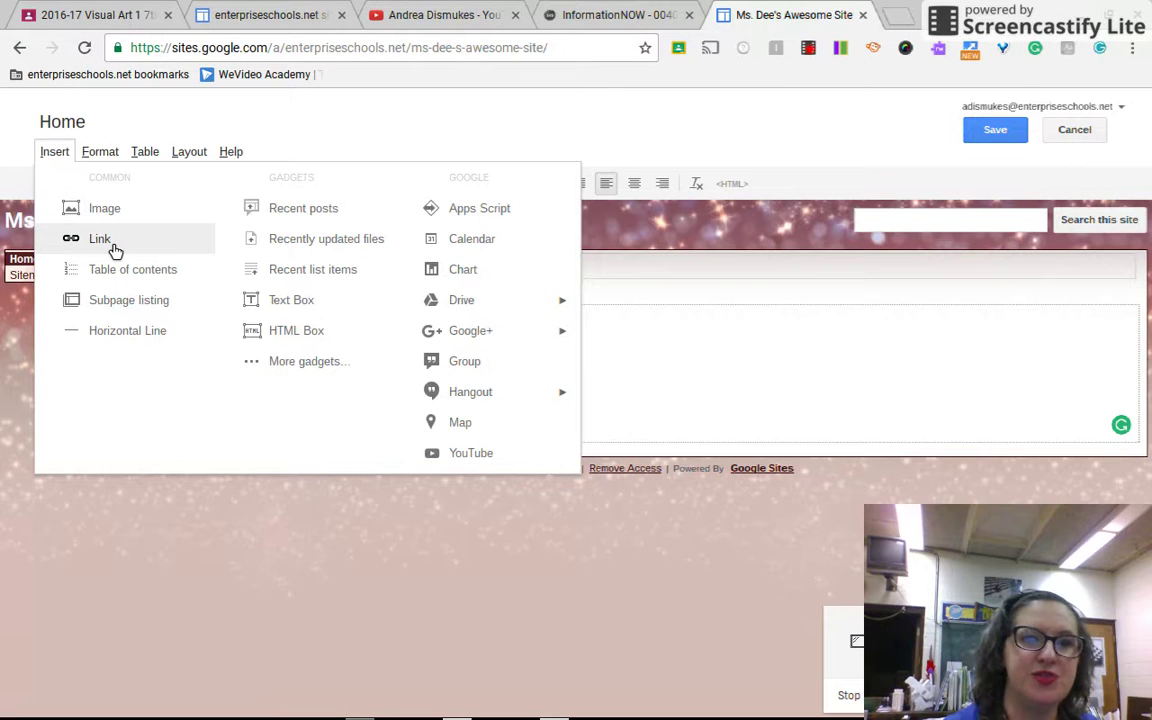
{"action": "left_click", "coordinate": [352, 103]}
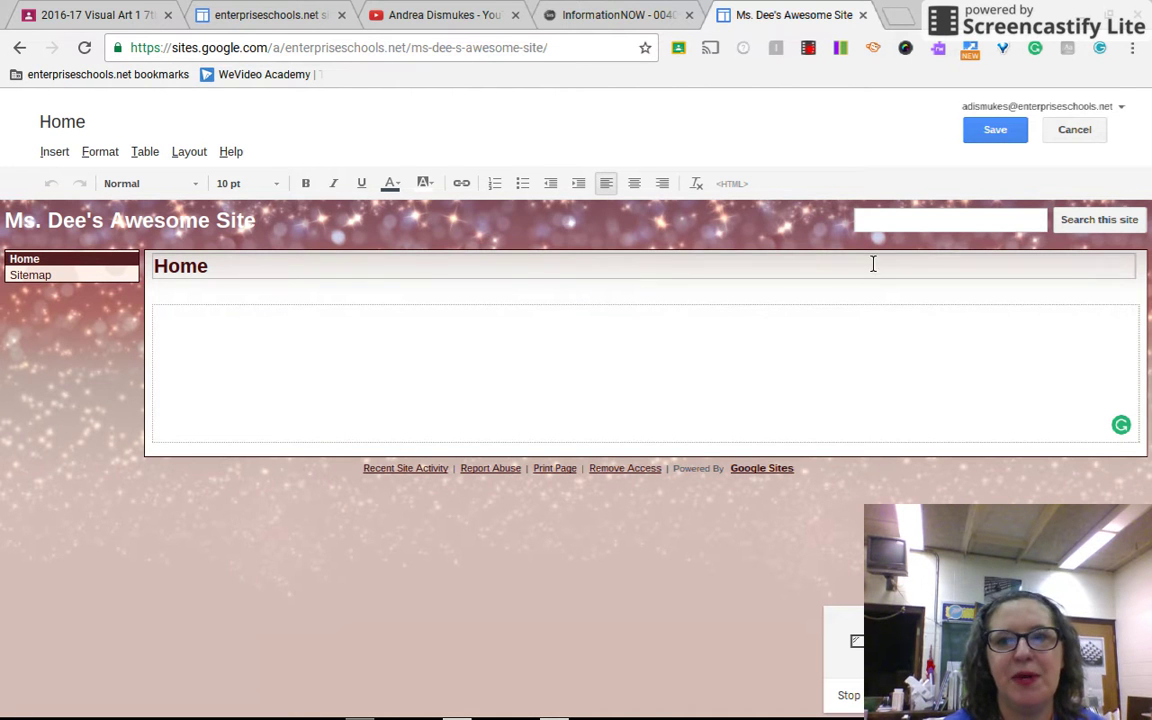
{"action": "left_click", "coordinate": [995, 138]}
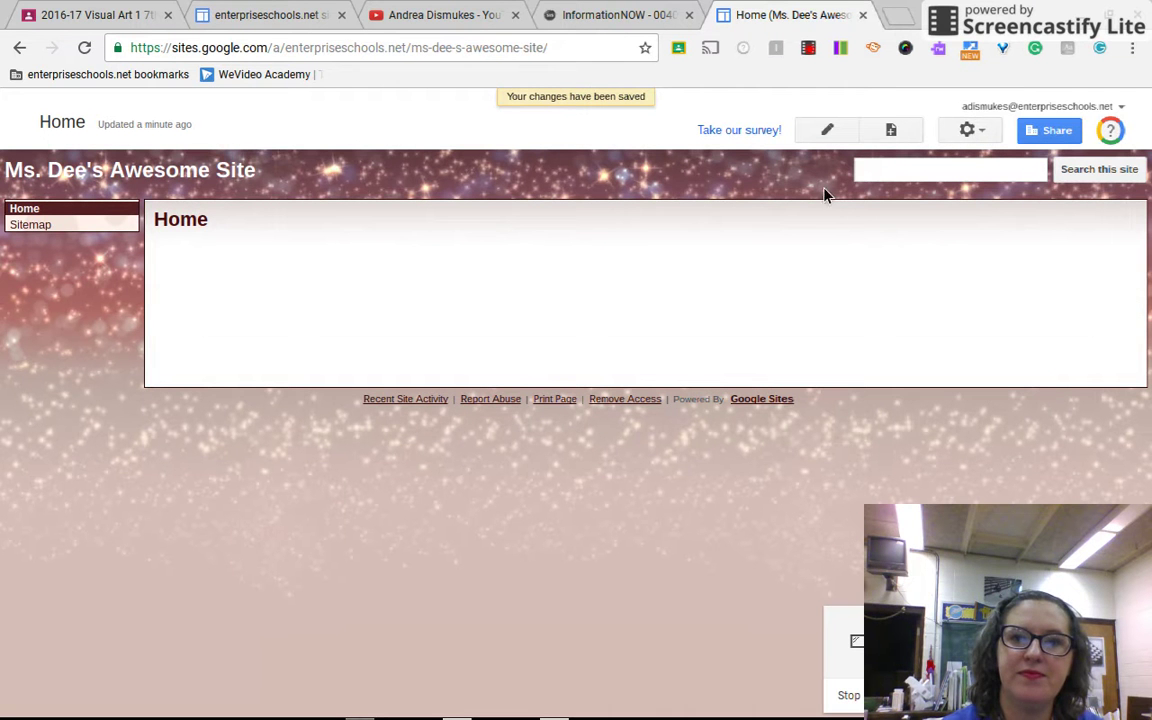
Step: Create a new web page named "Video Game Project" located under Home
{"action": "left_click", "coordinate": [903, 140]}
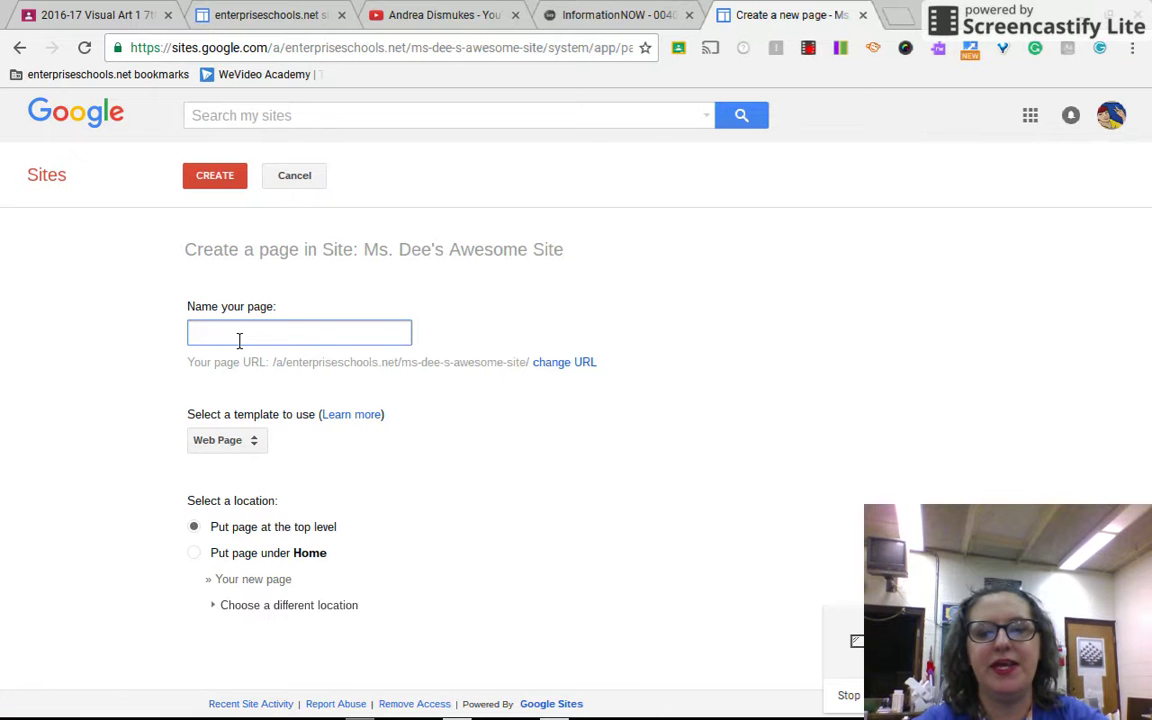
{"action": "type", "text": "Video "}
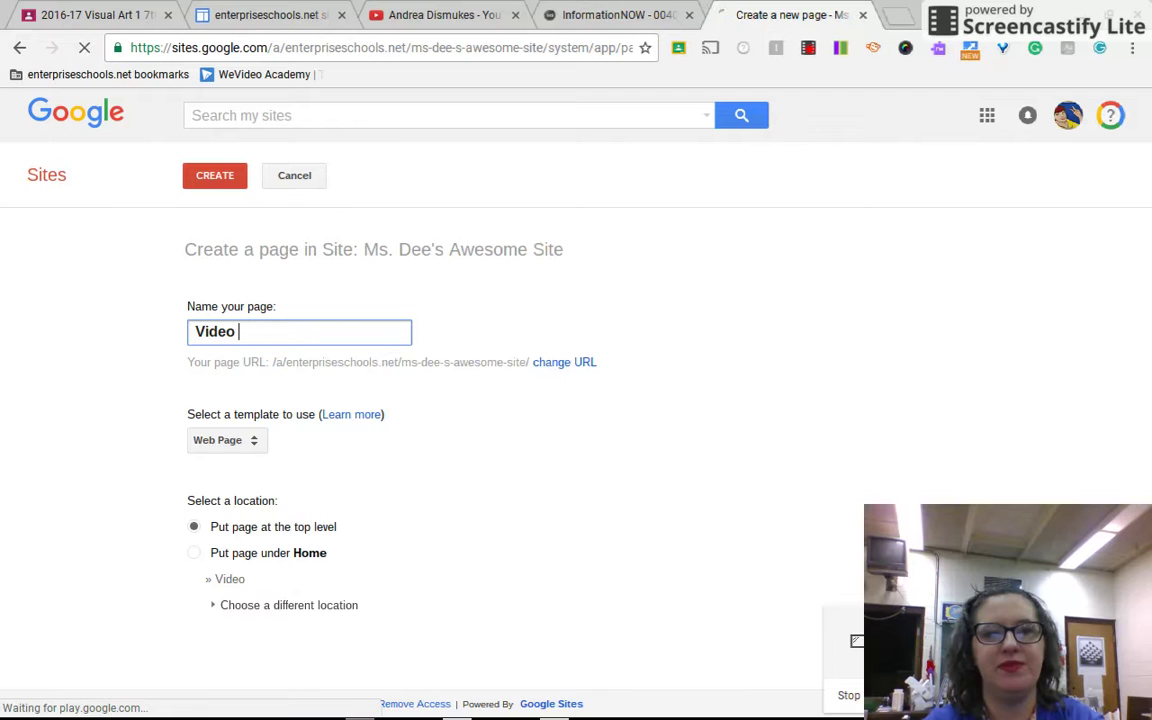
{"action": "type", "text": "Game Pr"}
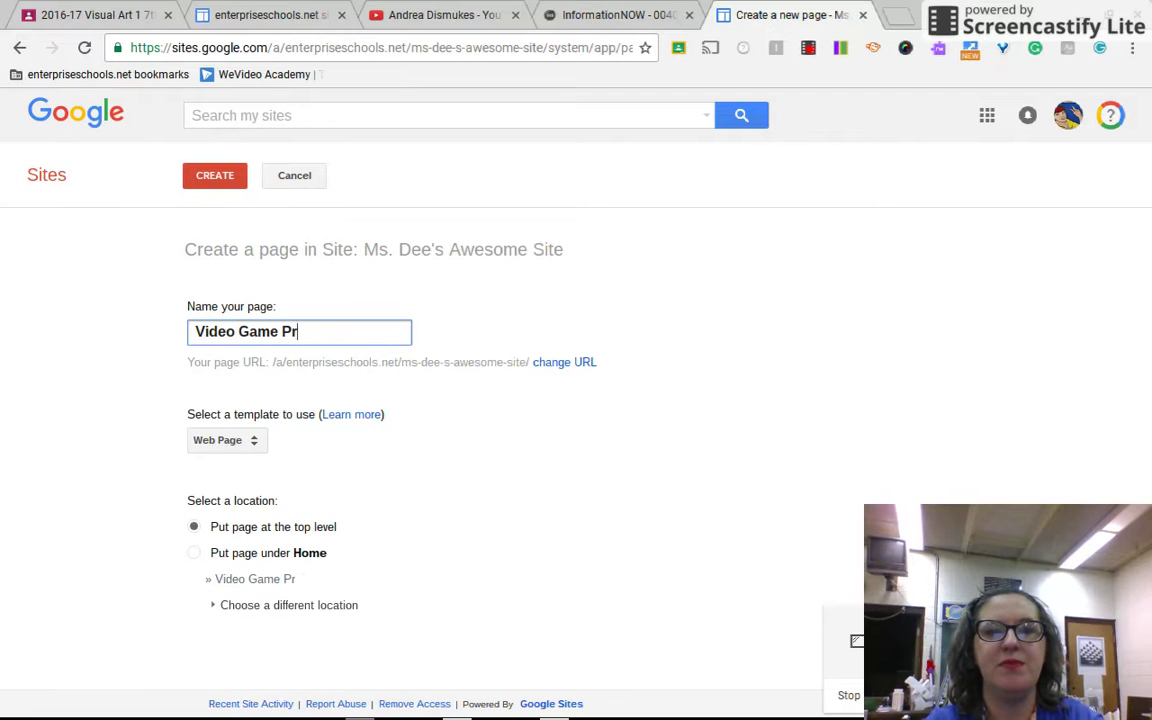
{"action": "type", "text": "oject"}
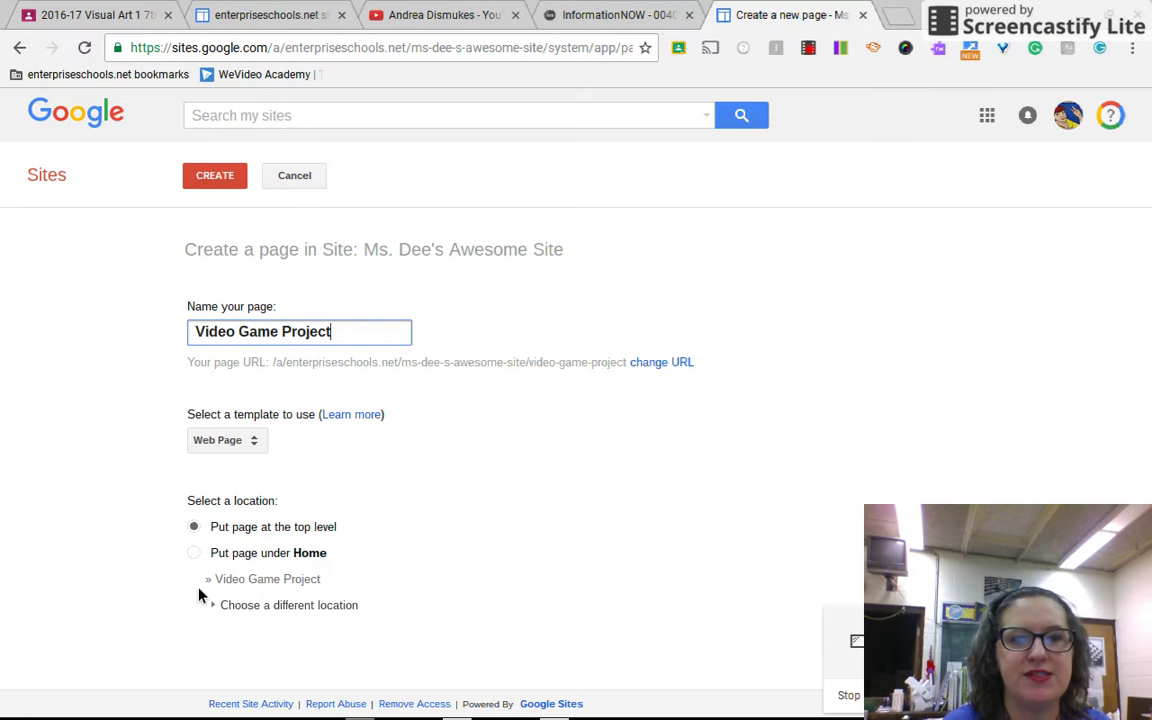
{"action": "left_click", "coordinate": [220, 562]}
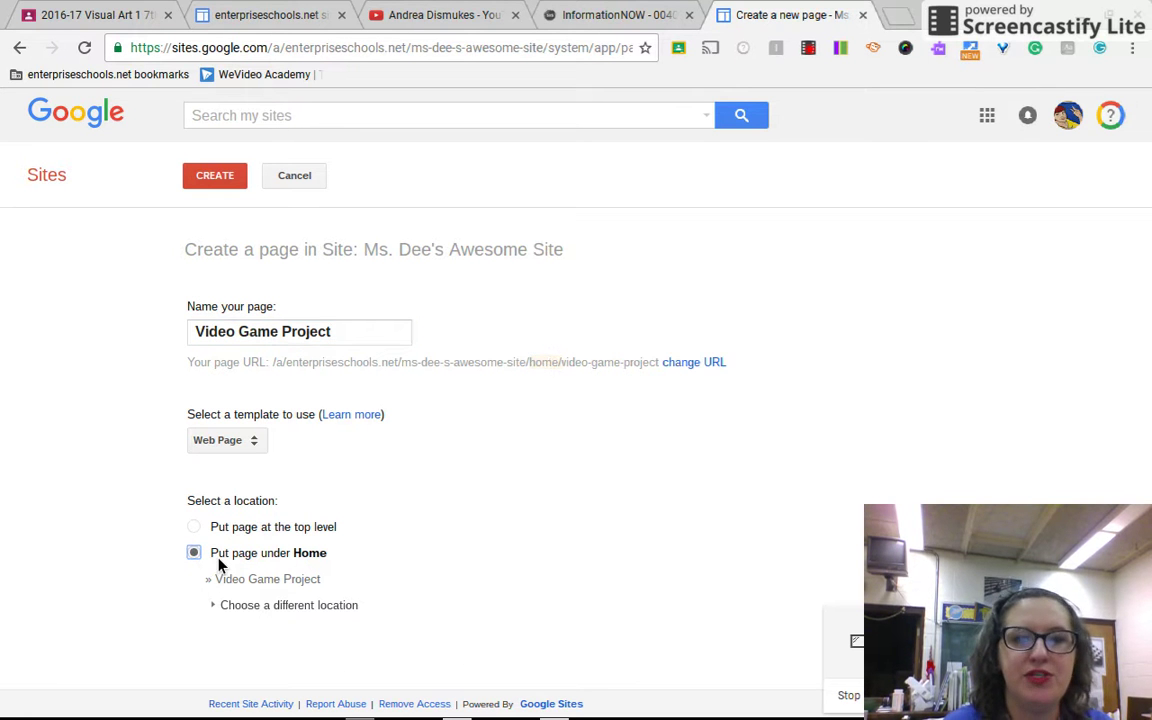
{"action": "left_click", "coordinate": [226, 184]}
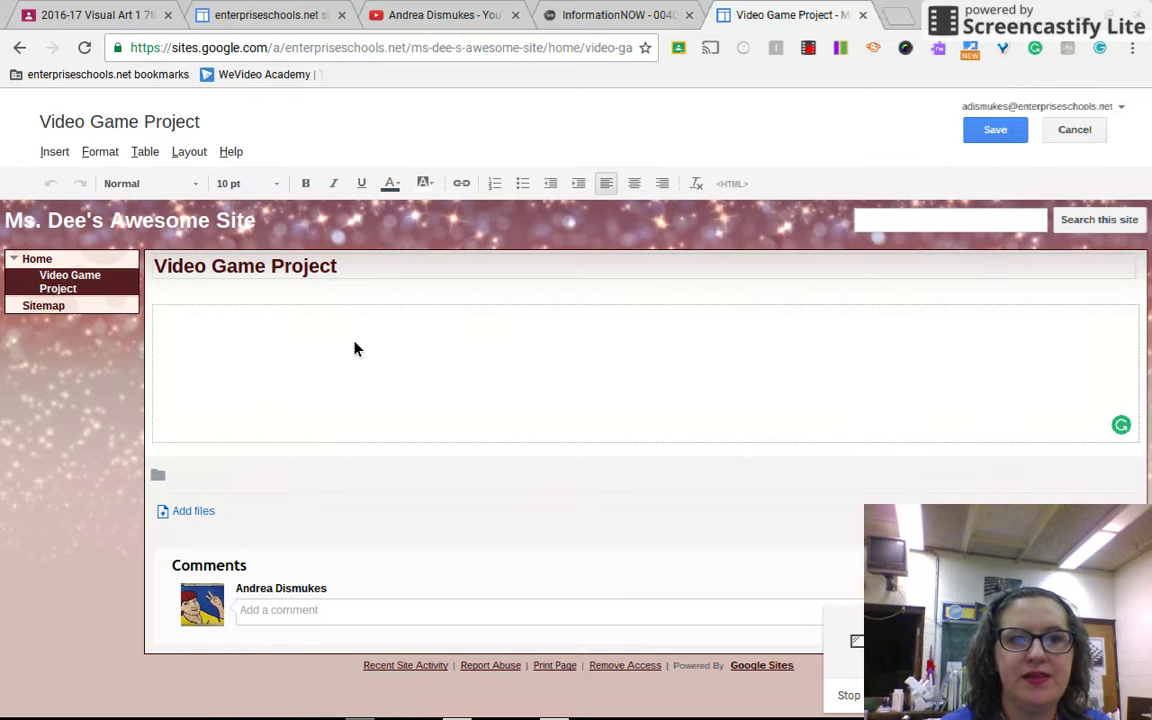
Step: Attach the file New Piskel (2).gif from the Visual Art 1 7th-8th Grade Classroom folder to the page
{"action": "left_click", "coordinate": [210, 515]}
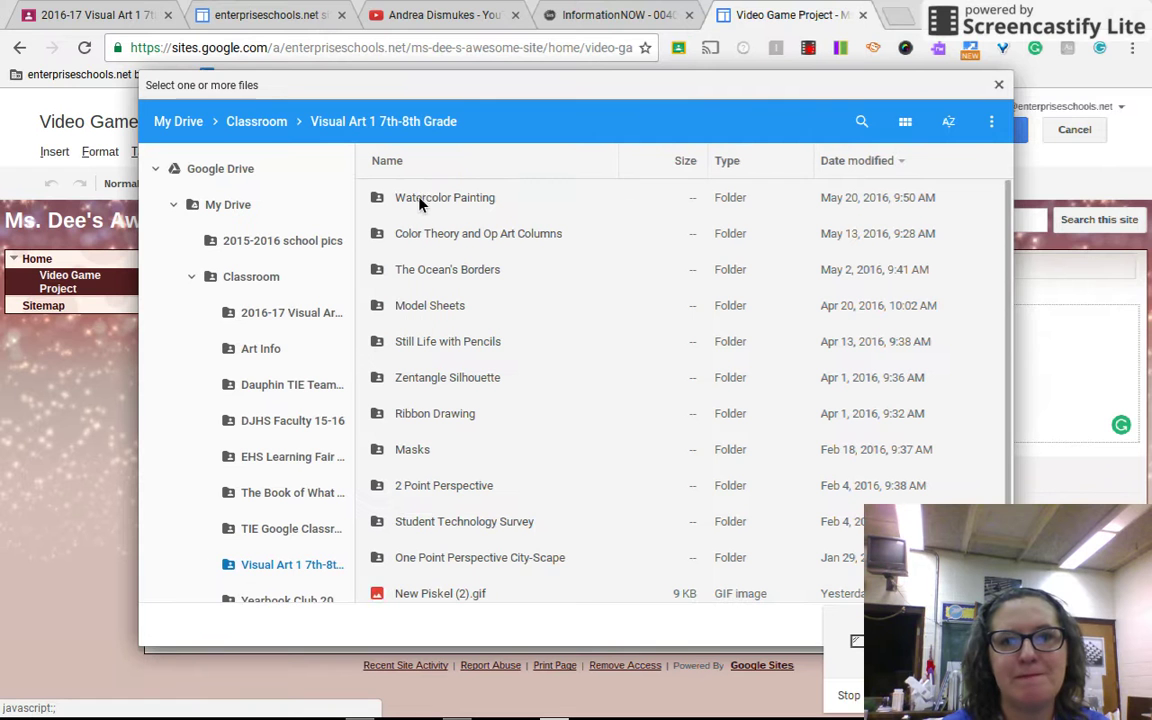
{"action": "left_click", "coordinate": [447, 597]}
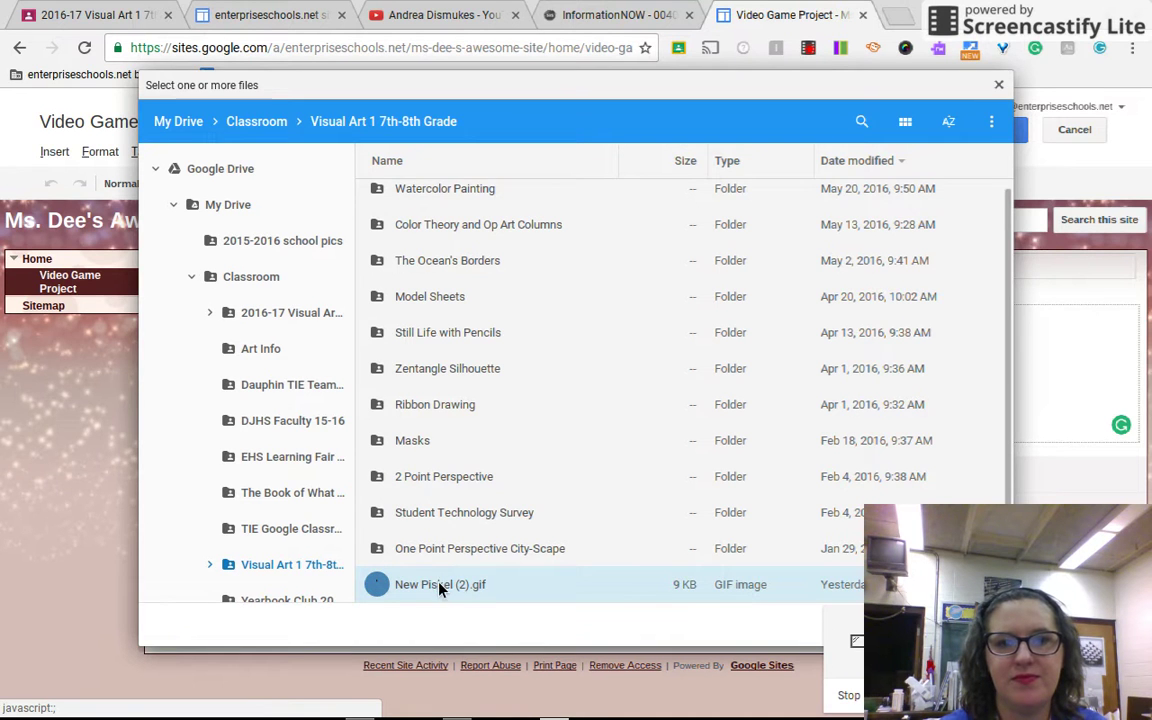
{"action": "double_click", "coordinate": [434, 596]}
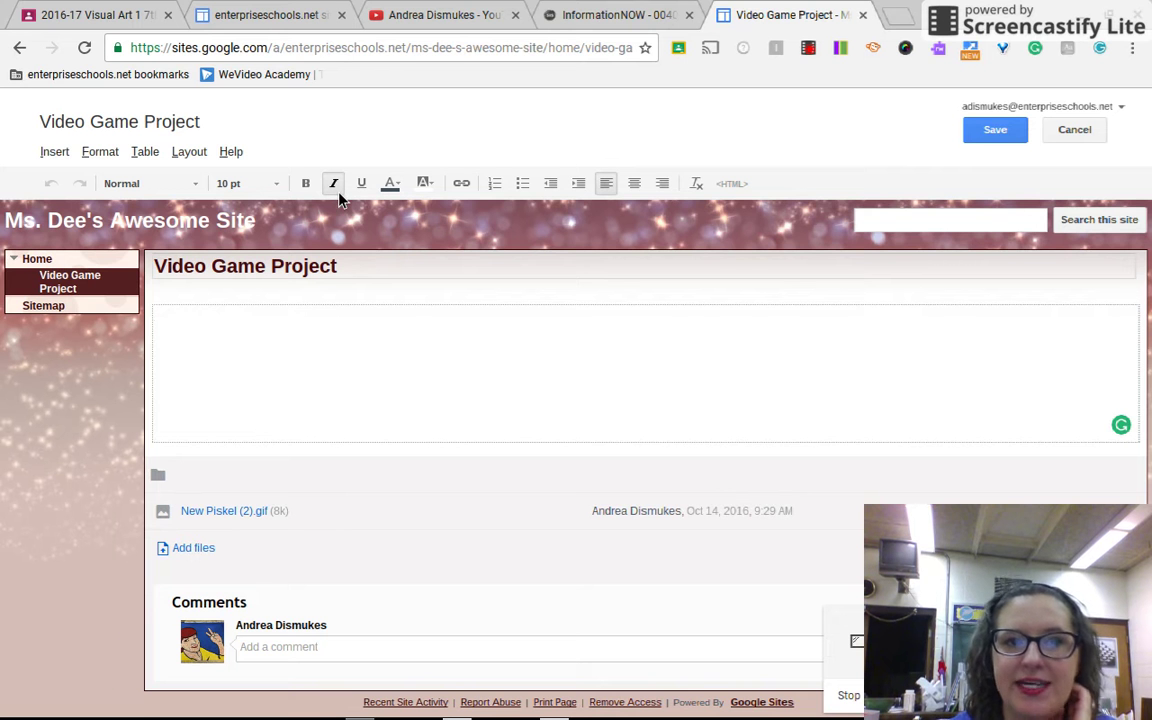
Step: Write "My Video Game of Awesomeness" in italics in the body of the Video Game Project page
{"action": "type", "text": "My"}
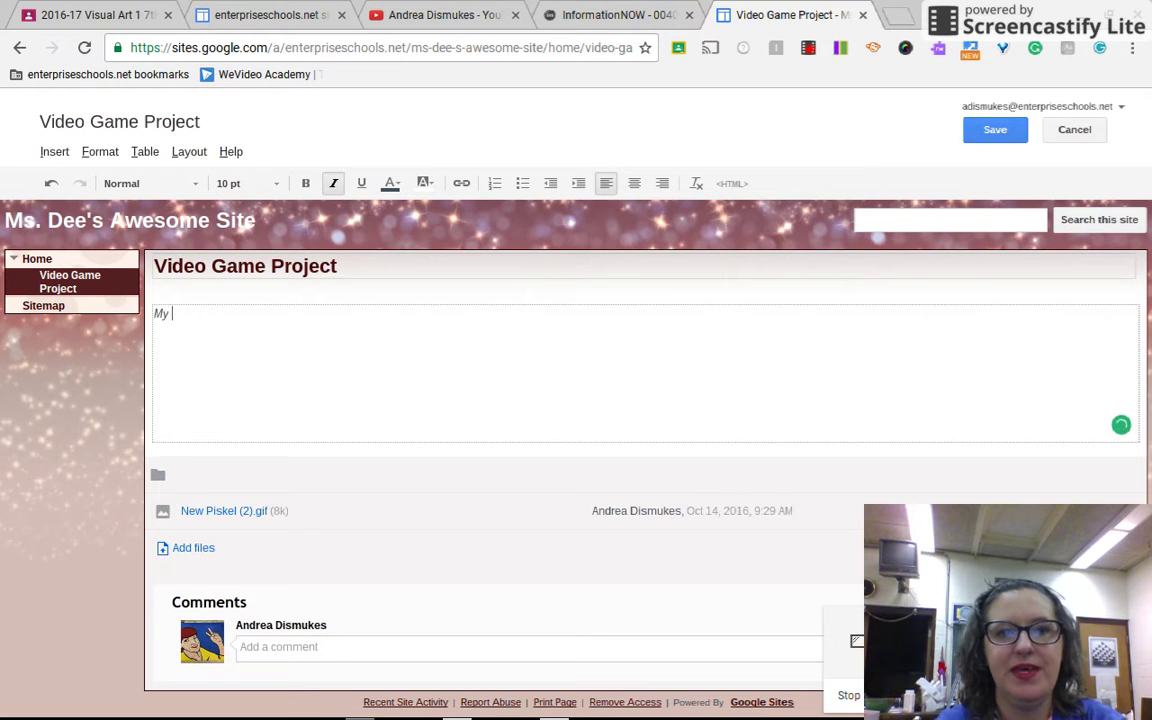
{"action": "type", "text": " Video"}
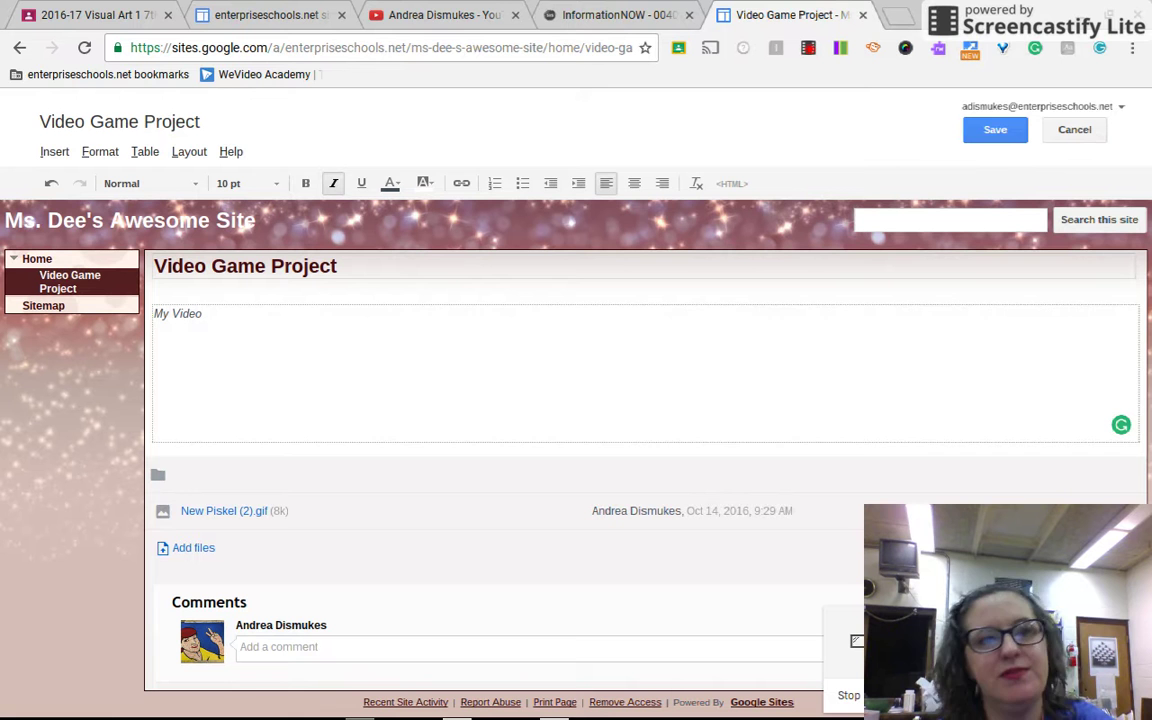
{"action": "type", "text": " Game o"}
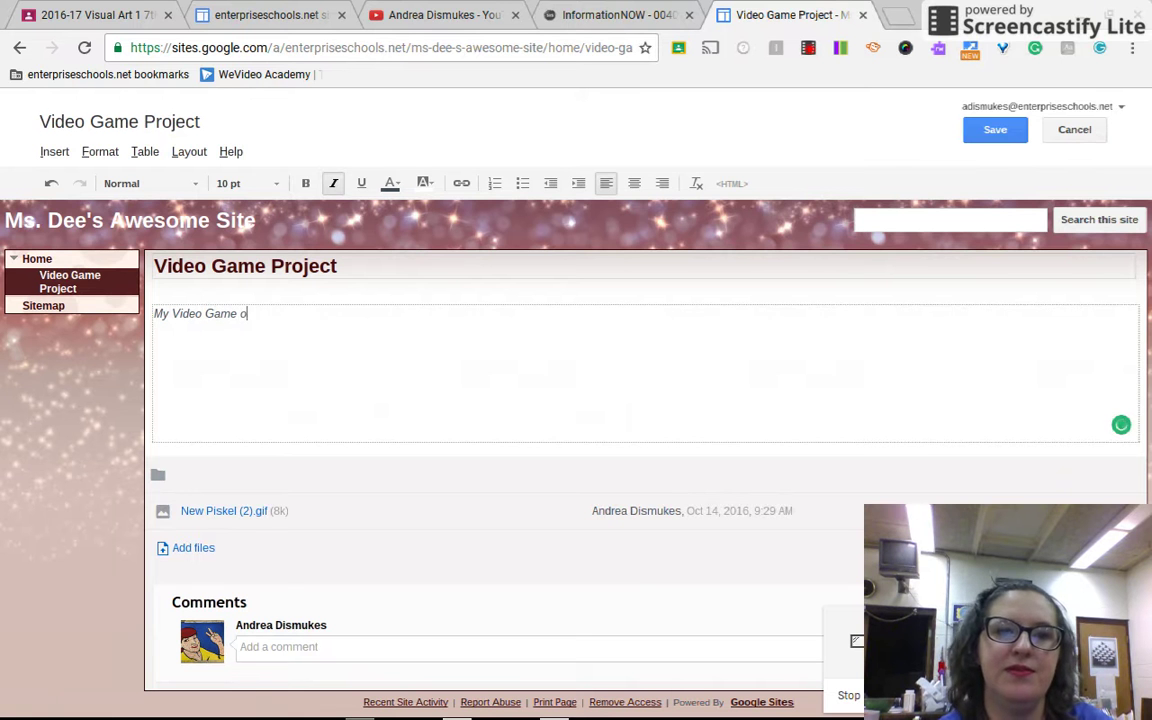
{"action": "type", "text": "f Aw"}
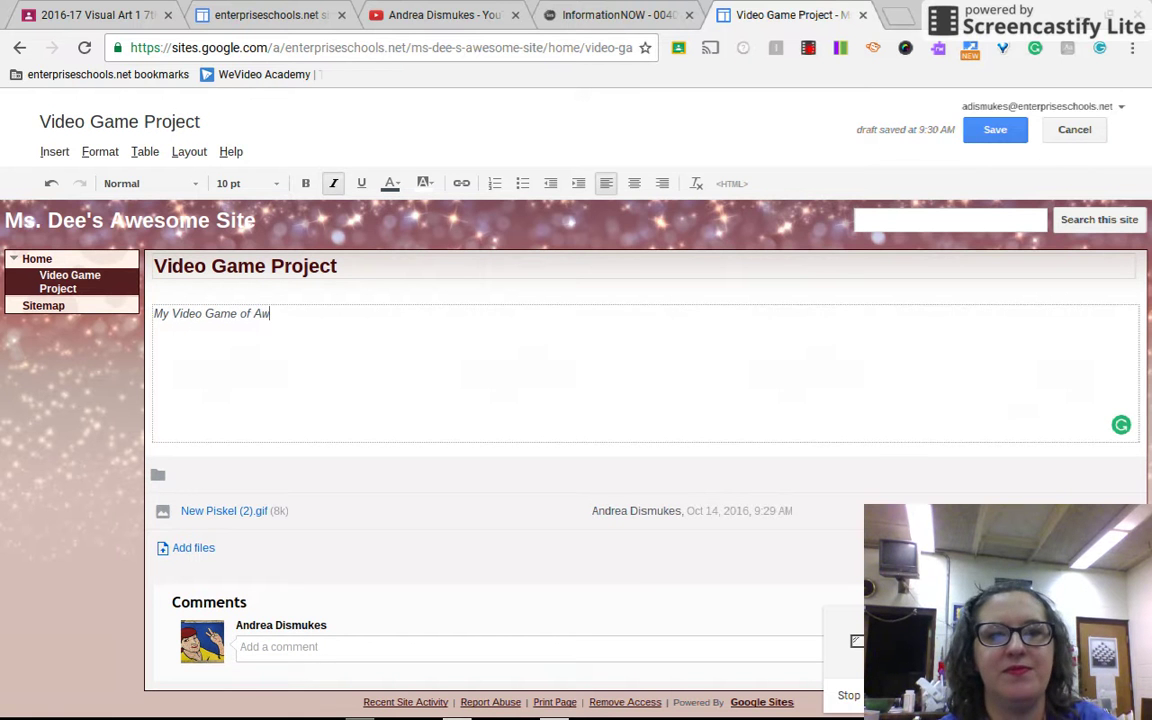
{"action": "type", "text": "esomene"}
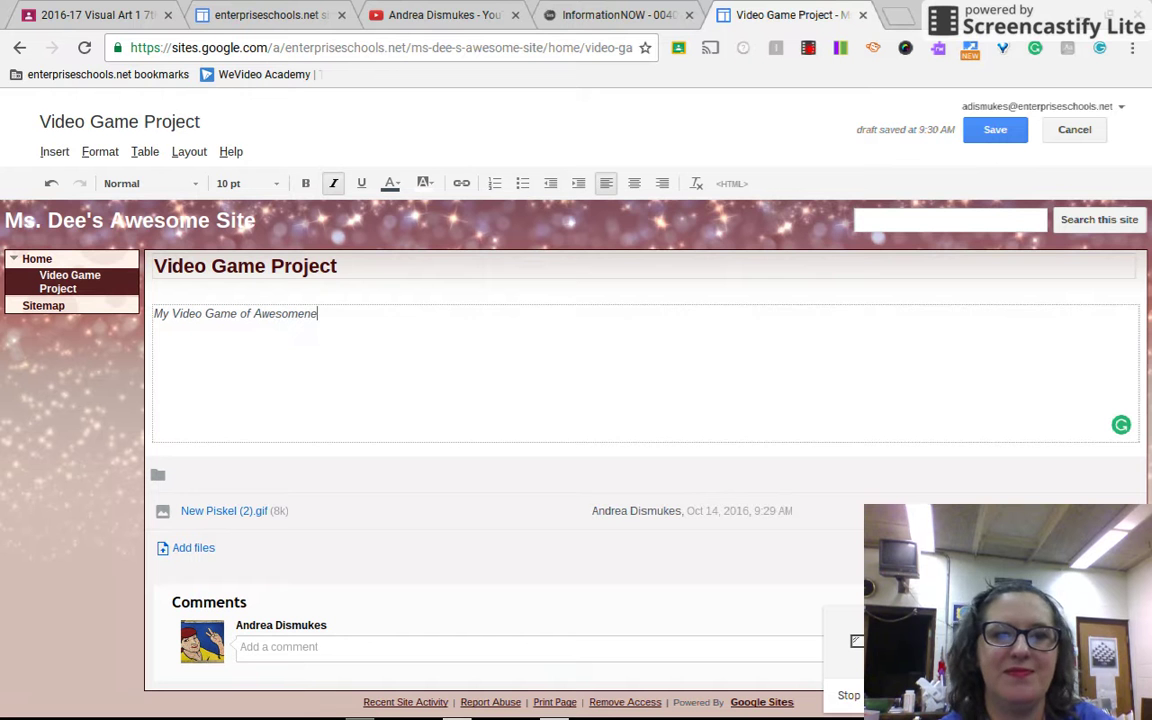
{"action": "type", "text": "ss"}
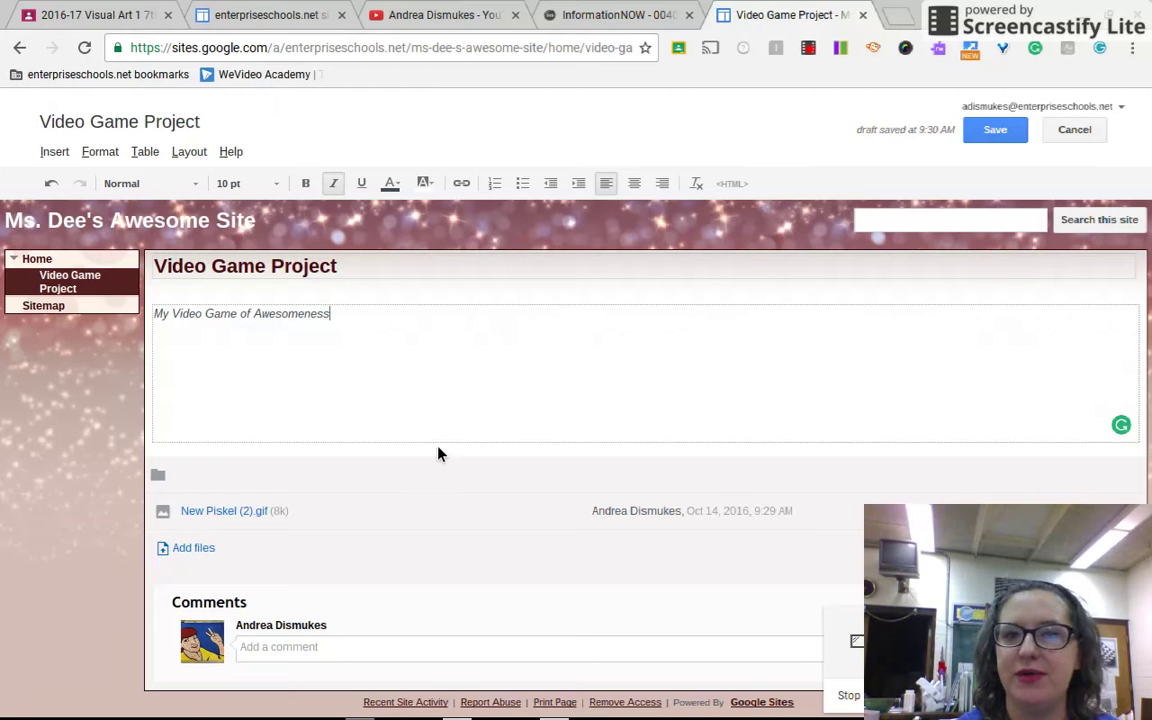
Step: Save the Video Game Project page and reopen it for editing
{"action": "left_click", "coordinate": [1000, 131]}
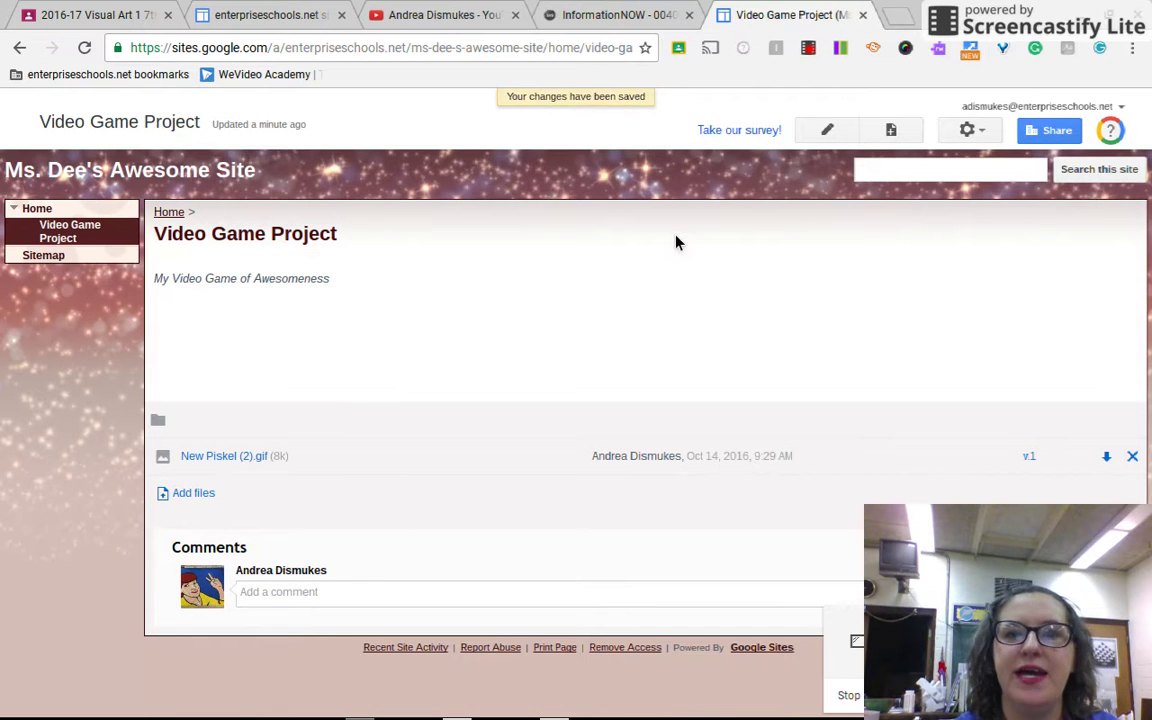
{"action": "left_click", "coordinate": [832, 133]}
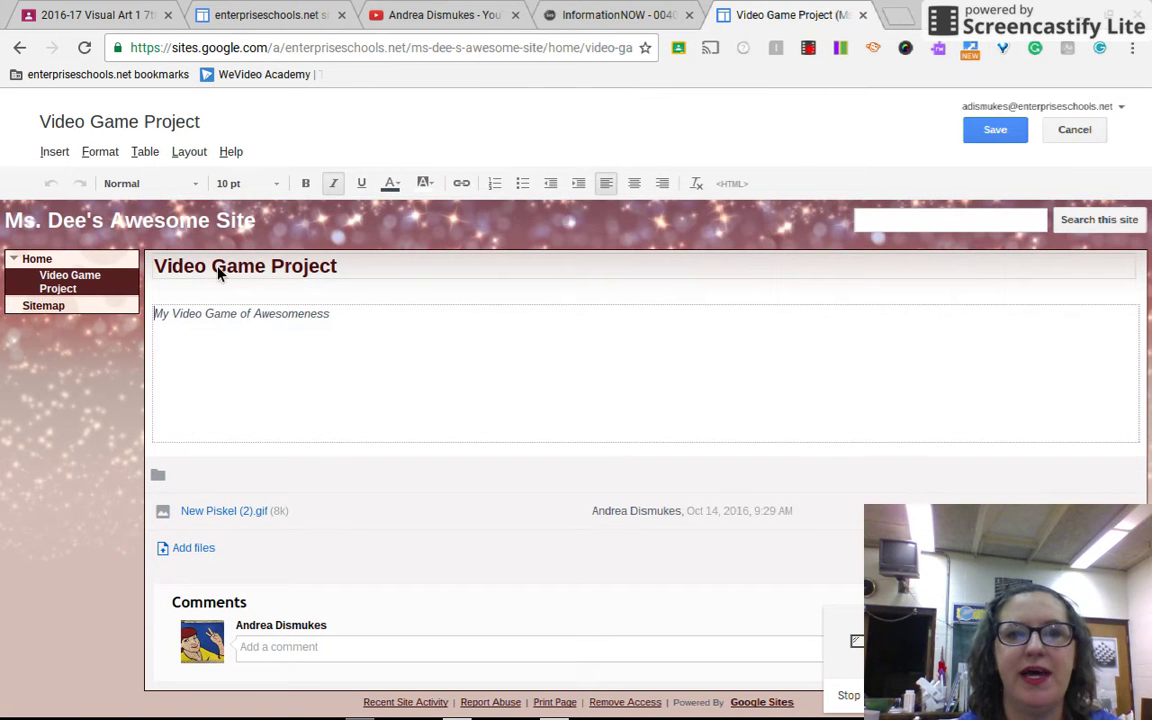
Step: Upload New Piskel (2).gif from the Visual Art 1 7th-8th Grade folder and insert it as an image in the page body
{"action": "left_click", "coordinate": [66, 157]}
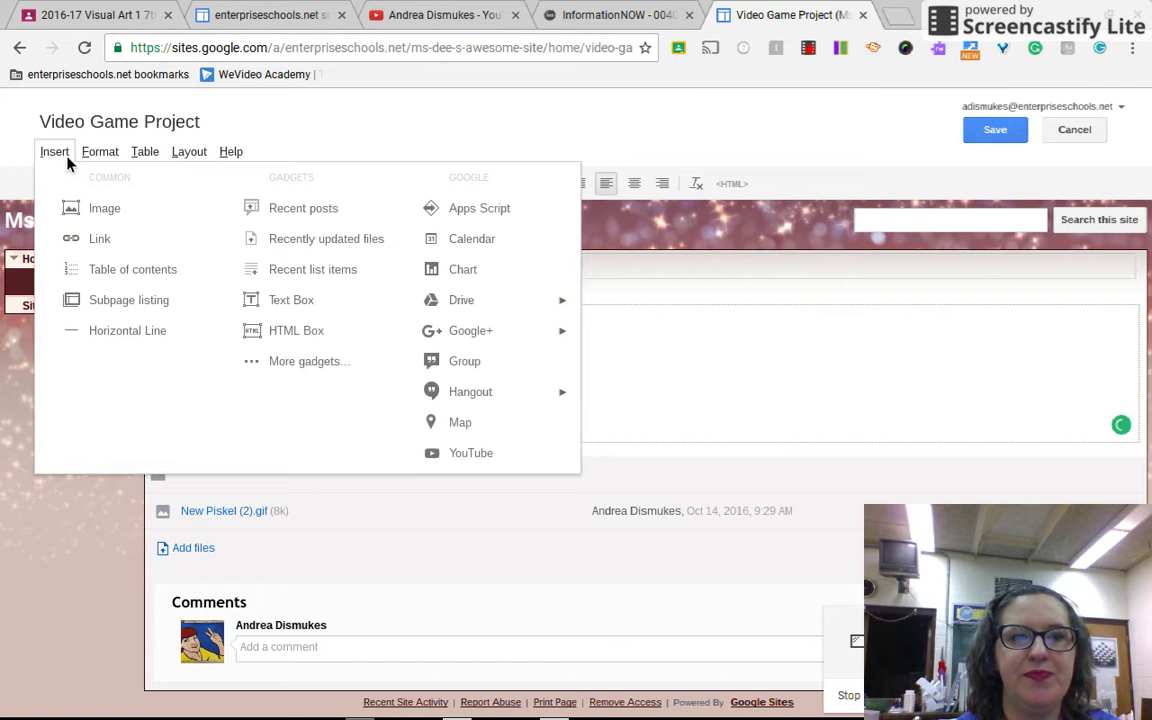
{"action": "left_click", "coordinate": [105, 210]}
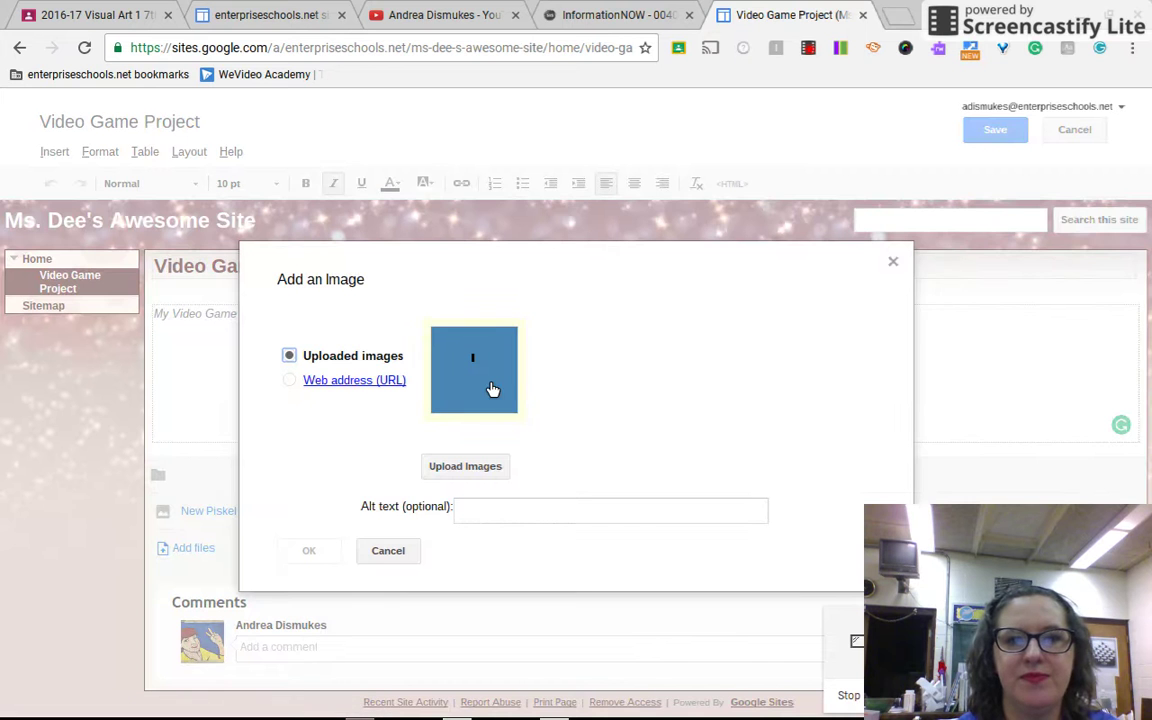
{"action": "left_click", "coordinate": [473, 472]}
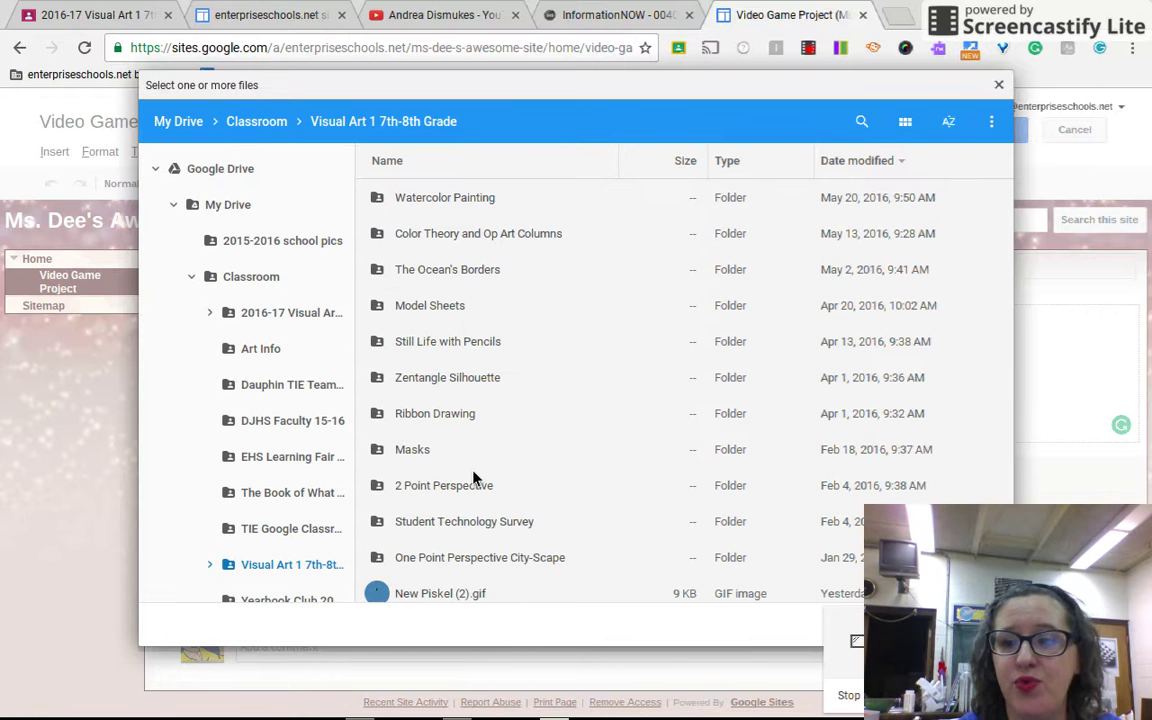
{"action": "key", "text": "Down"}
{"action": "key", "text": "Down"}
{"action": "key", "text": "Down"}
{"action": "key", "text": "Down"}
{"action": "key", "text": "Down"}
{"action": "key", "text": "Down"}
{"action": "key", "text": "Down"}
{"action": "key", "text": "Down"}
{"action": "key", "text": "Down"}
{"action": "key", "text": "Down"}
{"action": "key", "text": "Down"}
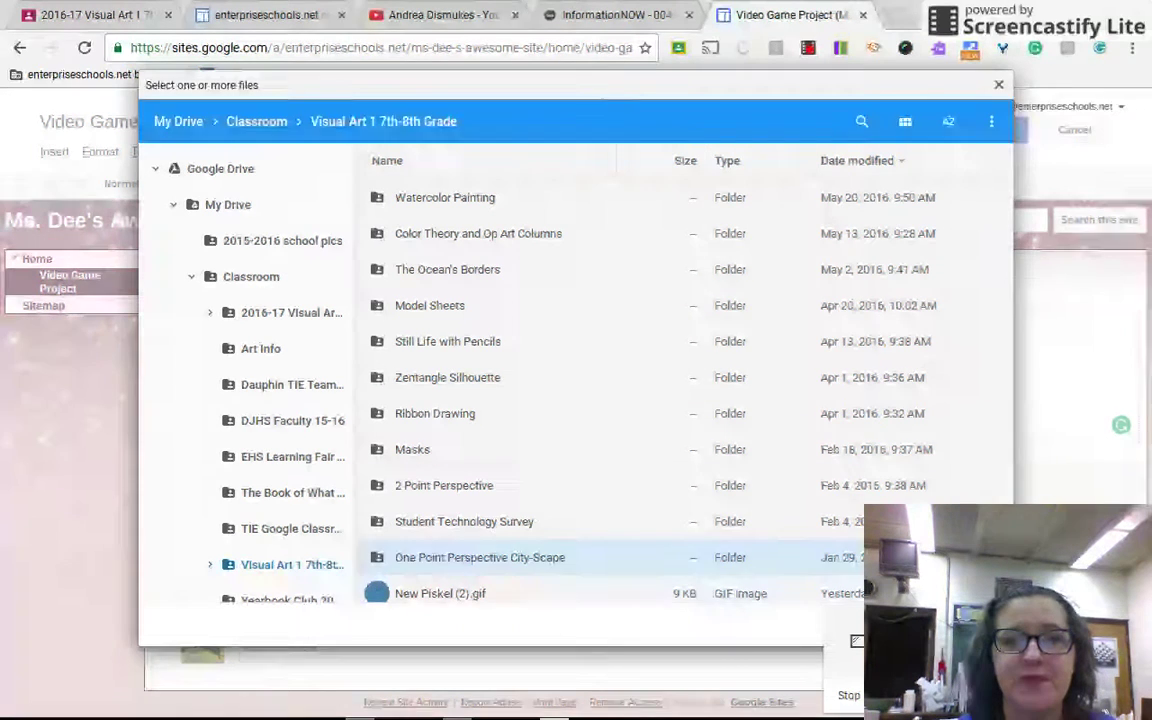
{"action": "key", "text": "Down"}
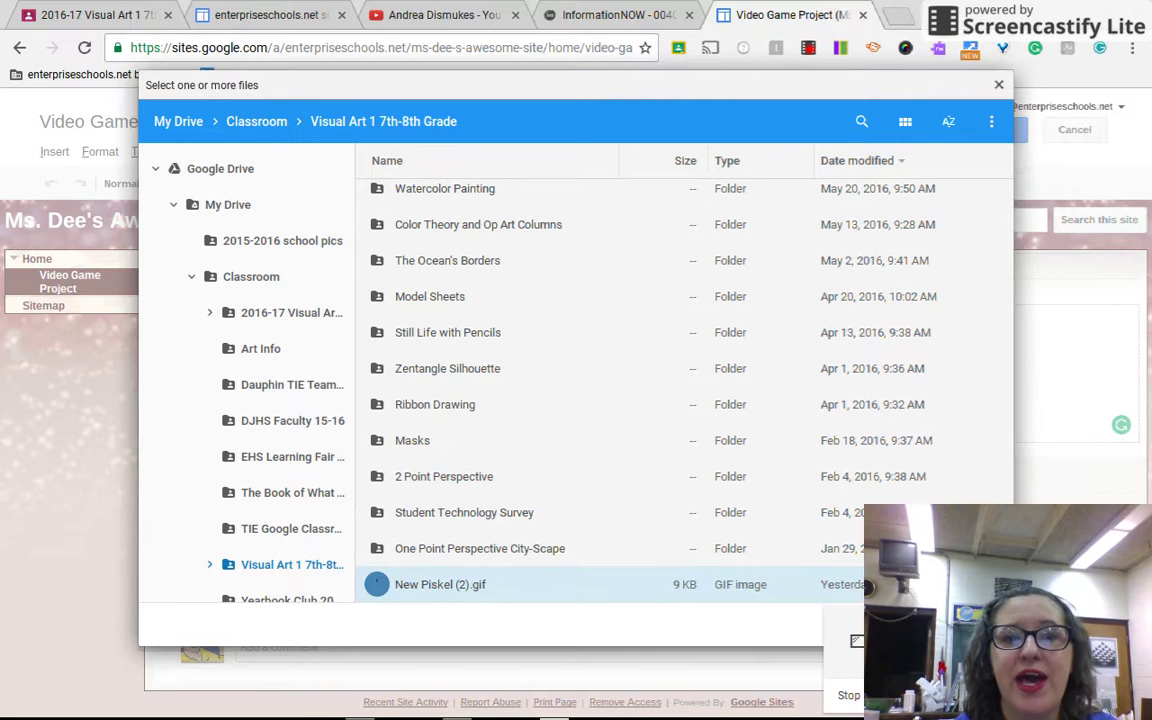
{"action": "double_click", "coordinate": [485, 594]}
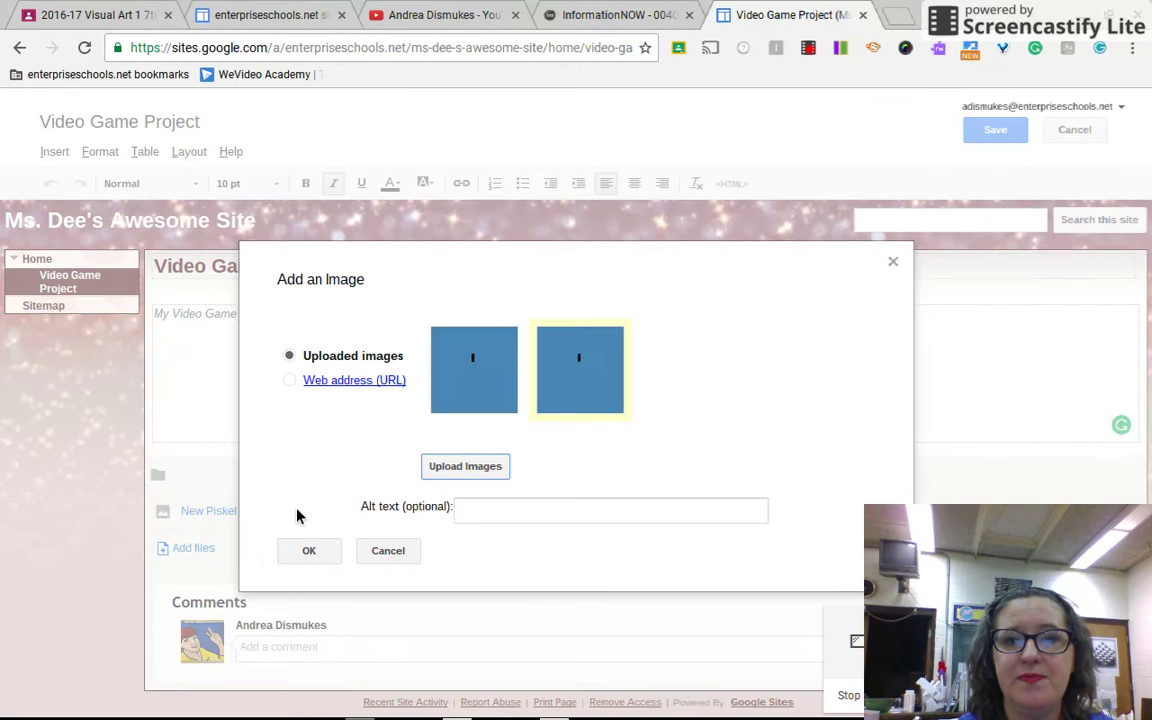
{"action": "left_click", "coordinate": [297, 558]}
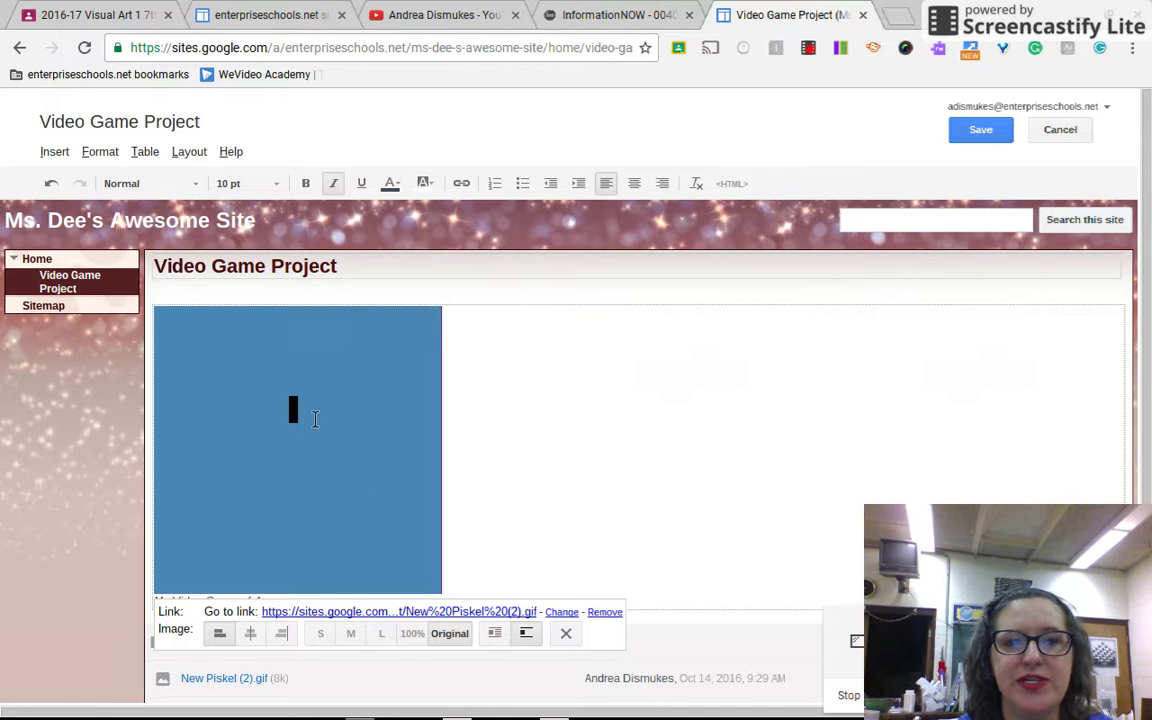
Step: Delete the inserted Piskel image from the page body
{"action": "left_click", "coordinate": [617, 474]}
{"action": "key", "text": "BackSpace"}
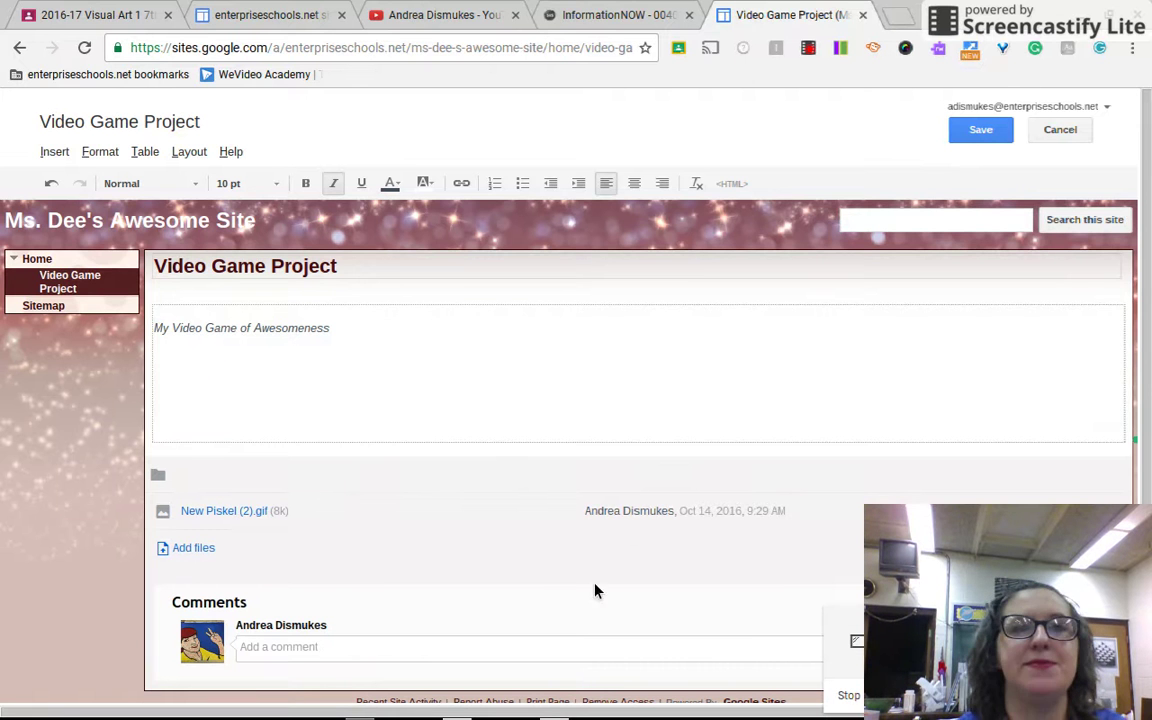
Step: Switch to the Camera app and take two webcam photos with the Normal effect
{"action": "mouse_move", "coordinate": [500, 715]}
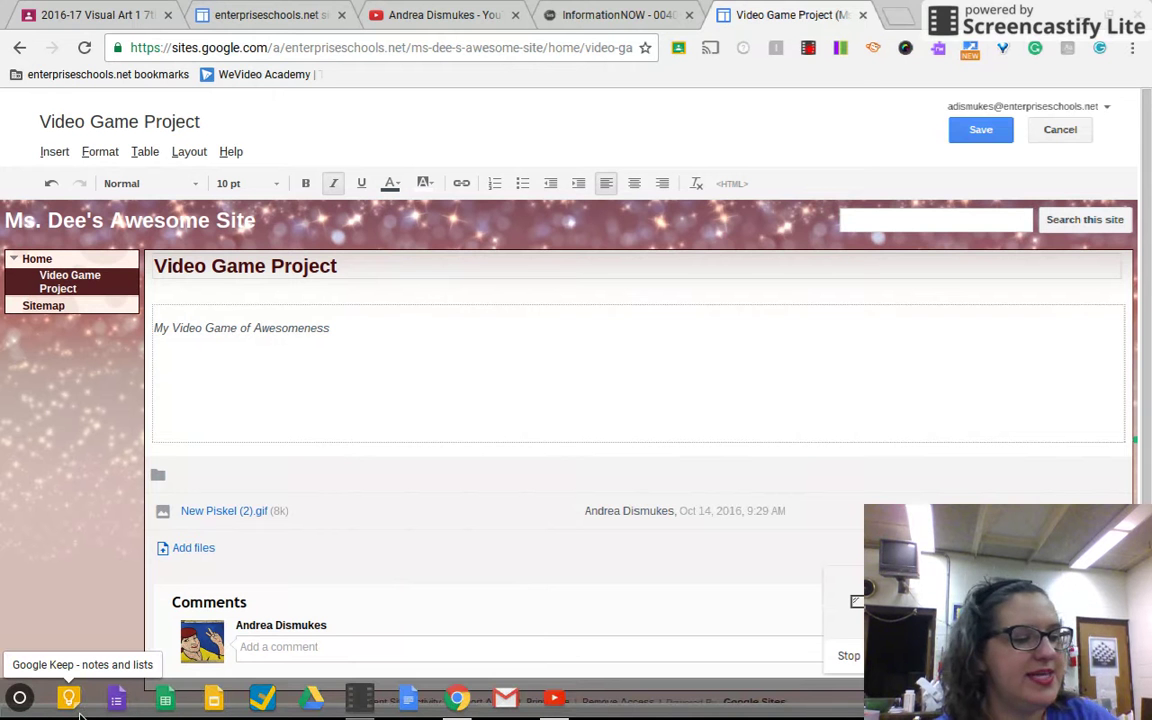
{"action": "left_click", "coordinate": [20, 698]}
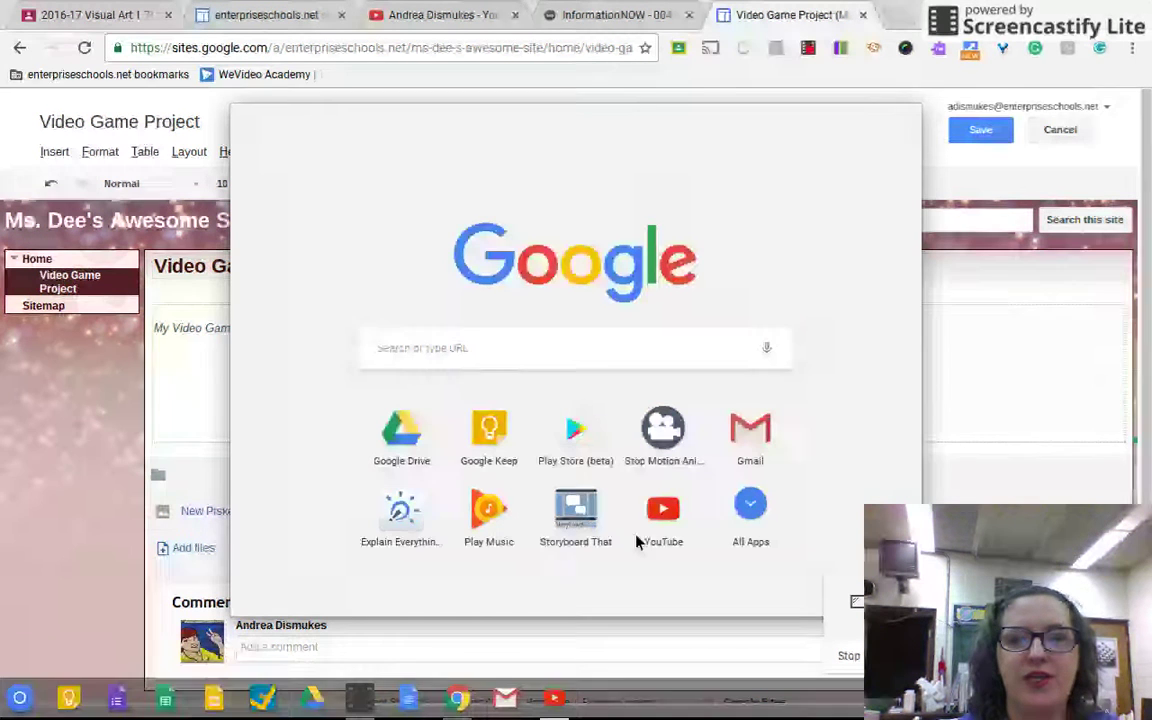
{"action": "left_click", "coordinate": [760, 524]}
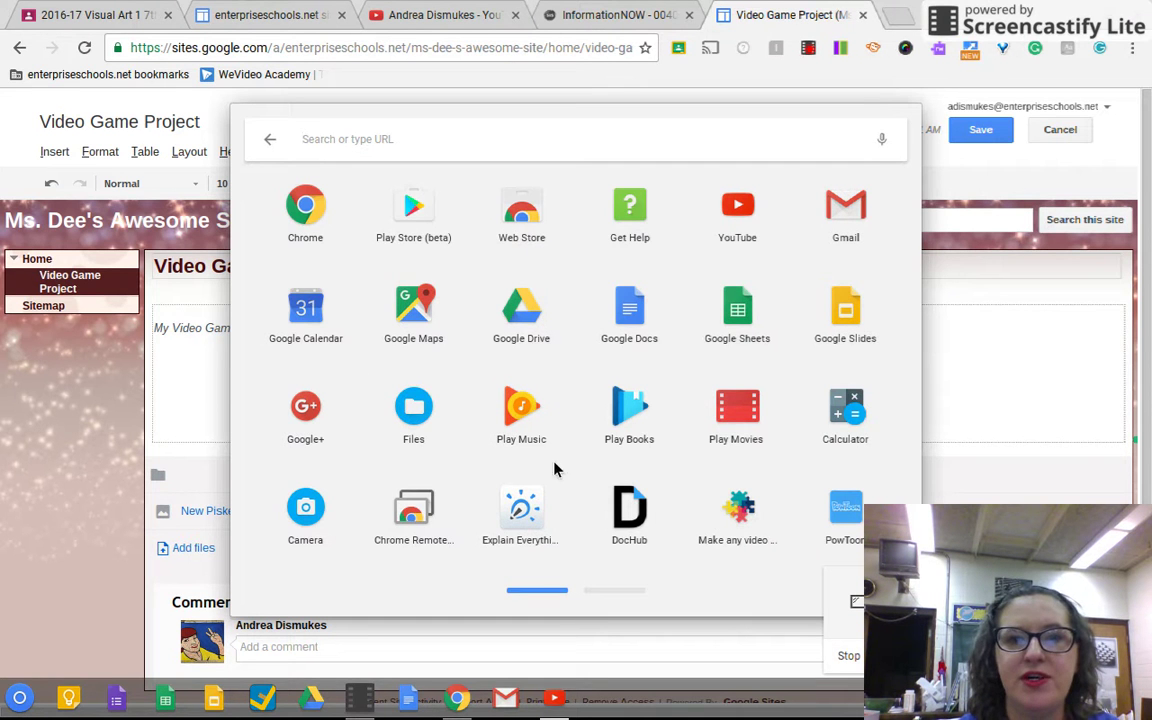
{"action": "left_click", "coordinate": [307, 515]}
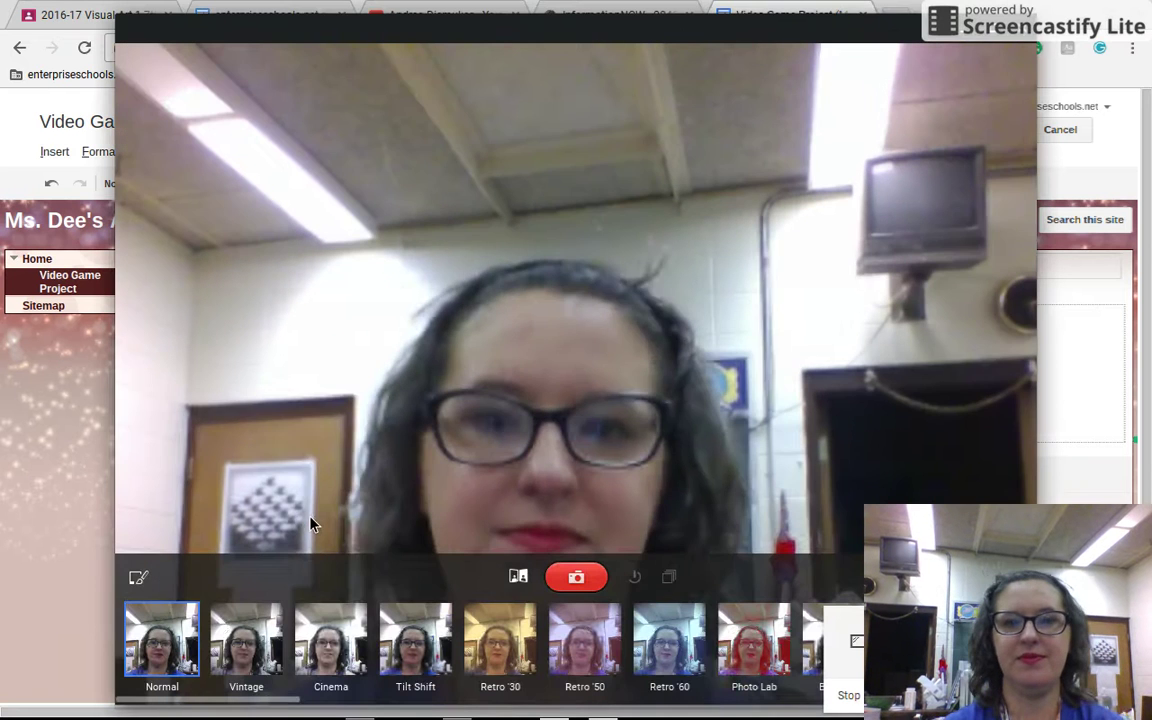
{"action": "left_click", "coordinate": [576, 580]}
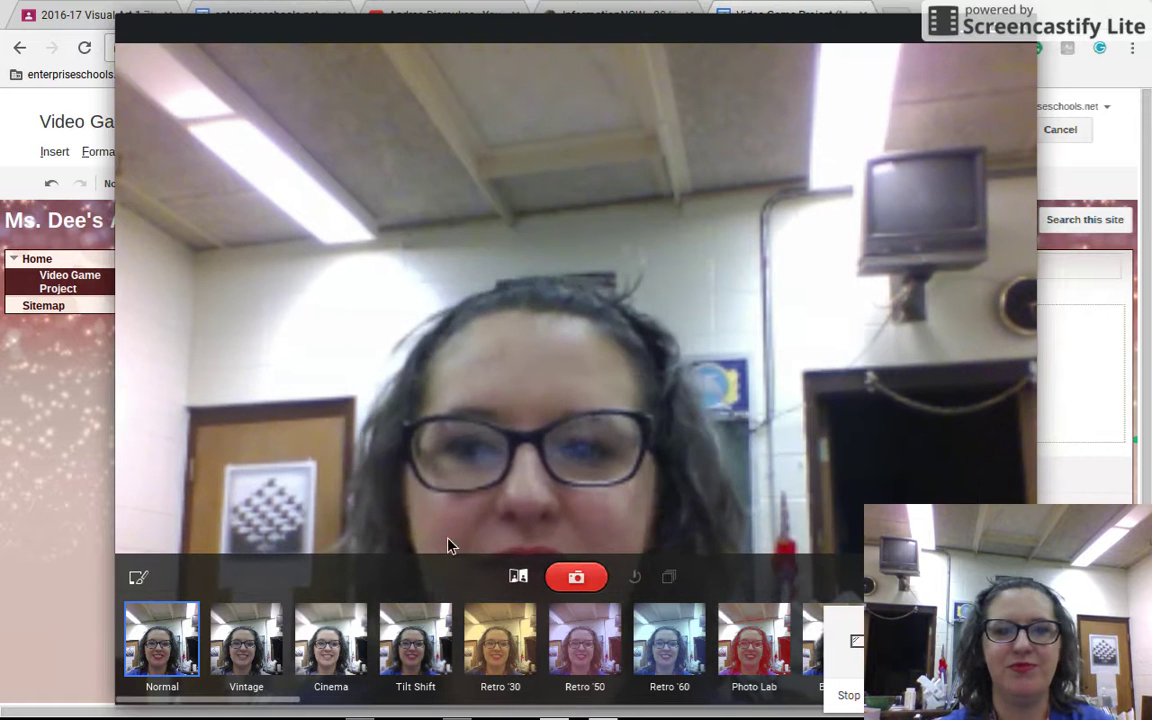
{"action": "left_click", "coordinate": [591, 582]}
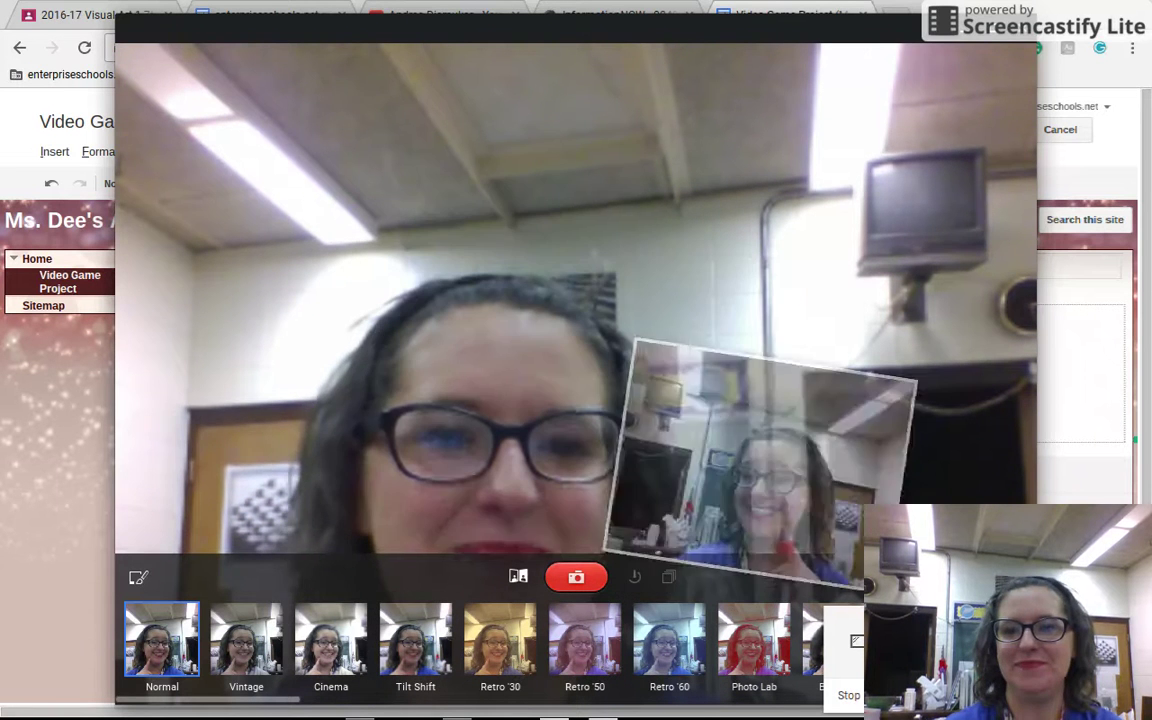
Step: Save the selected photo from the camera gallery as IMG_20161014_093203.jpg in the Visual Art 1 7th-8th Grade folder, and close the camera
{"action": "left_click", "coordinate": [669, 577]}
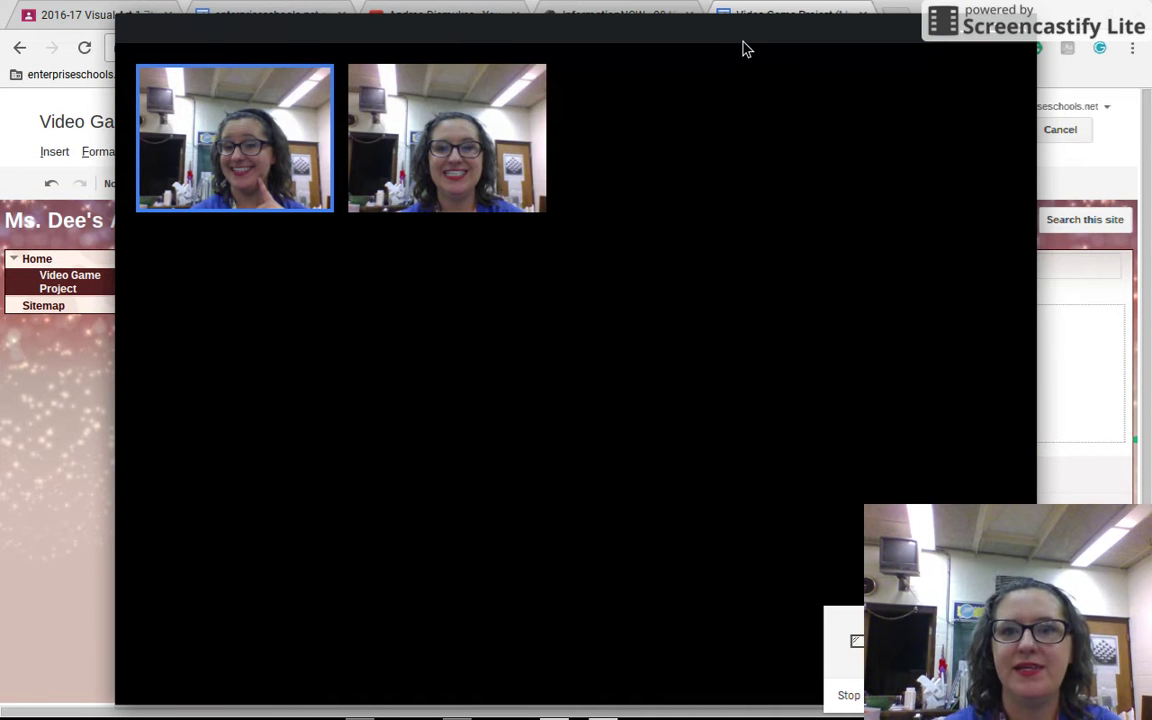
{"action": "left_click_drag", "start_coordinate": [748, 46], "coordinate": [509, 10]}
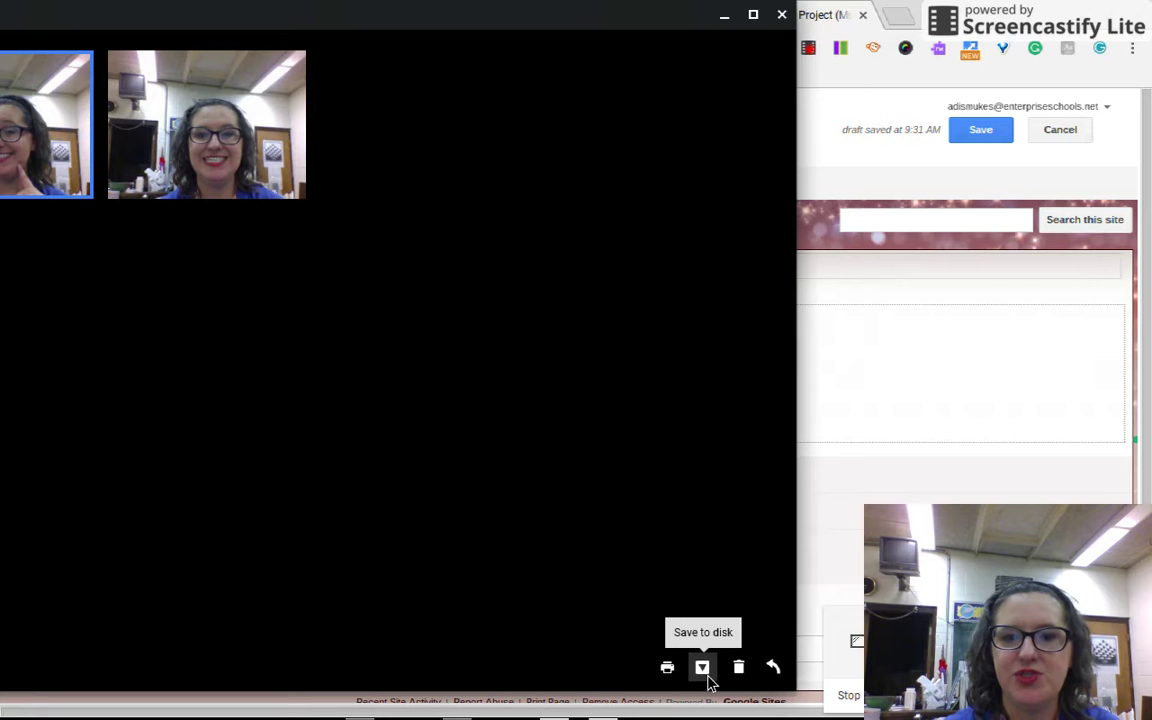
{"action": "left_click", "coordinate": [703, 667]}
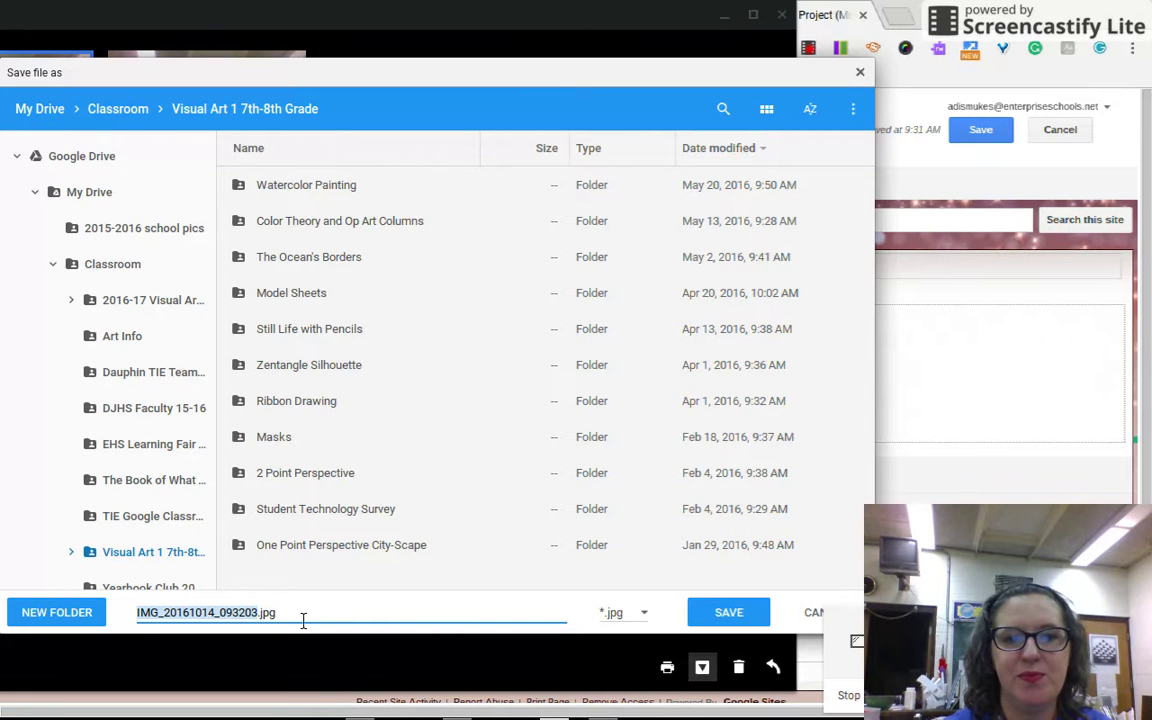
{"action": "left_click", "coordinate": [745, 625]}
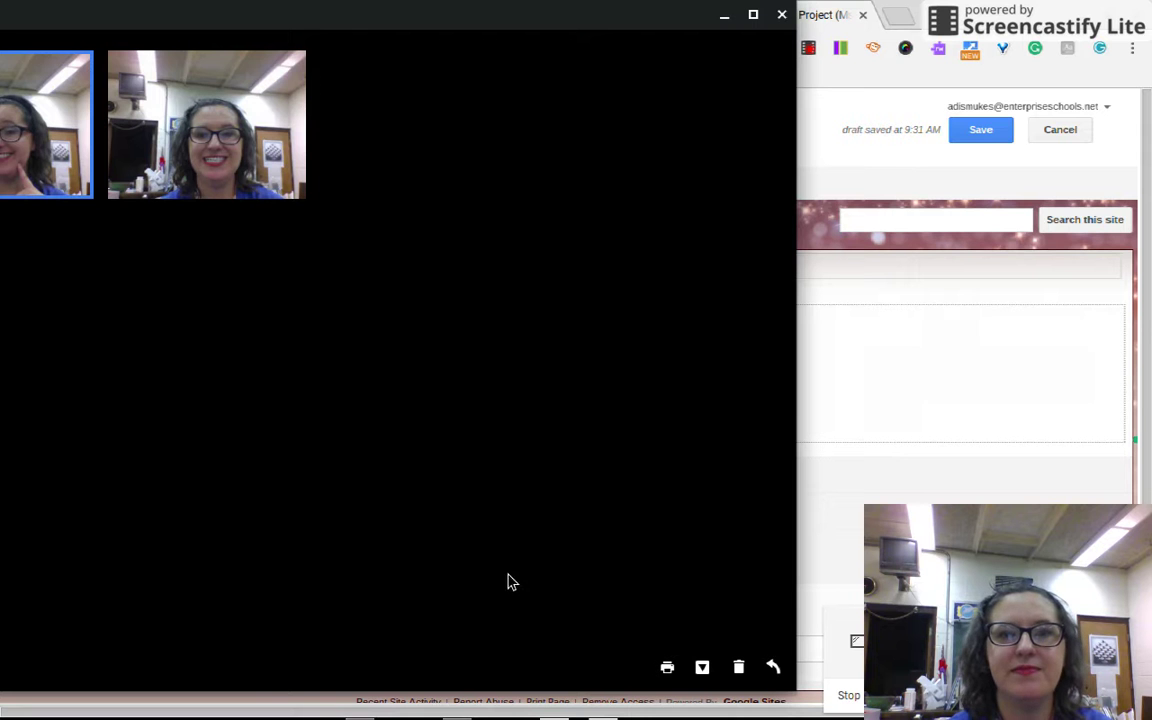
{"action": "left_click", "coordinate": [782, 14]}
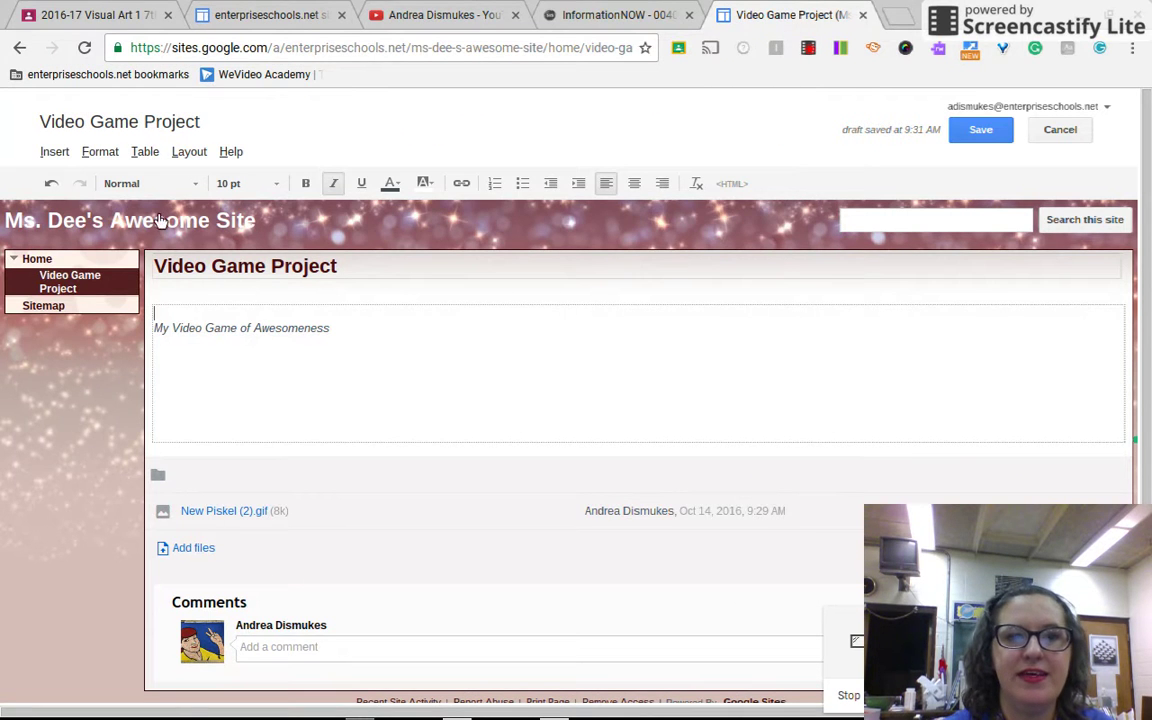
Step: Upload IMG_20161014_093203.jpg from the Visual Art 1 7th-8th Grade folder and insert it as an image above the page text
{"action": "left_click", "coordinate": [54, 151]}
{"action": "left_click", "coordinate": [145, 151]}
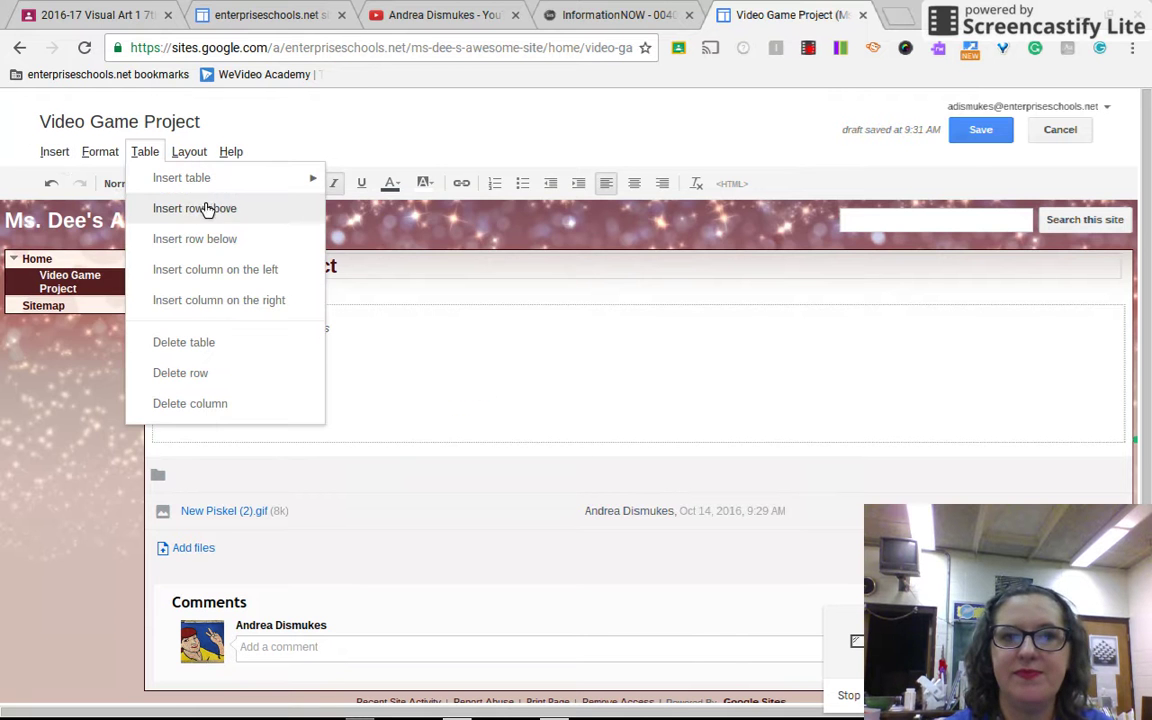
{"action": "left_click", "coordinate": [55, 151]}
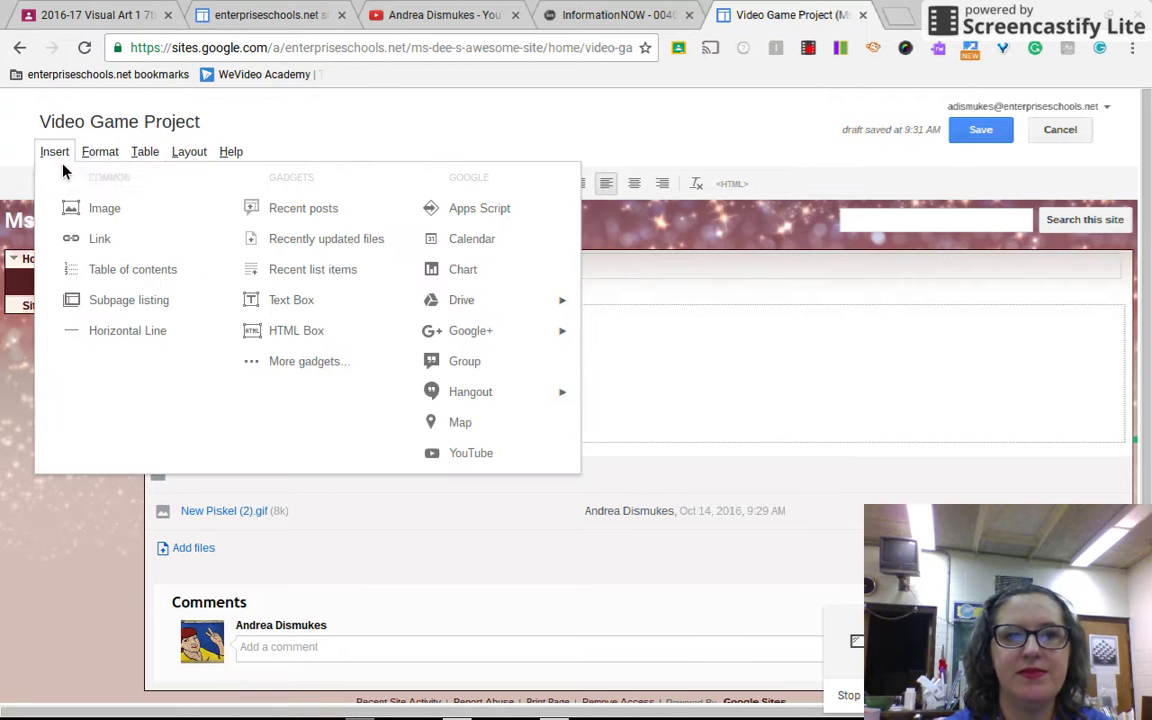
{"action": "left_click", "coordinate": [93, 207]}
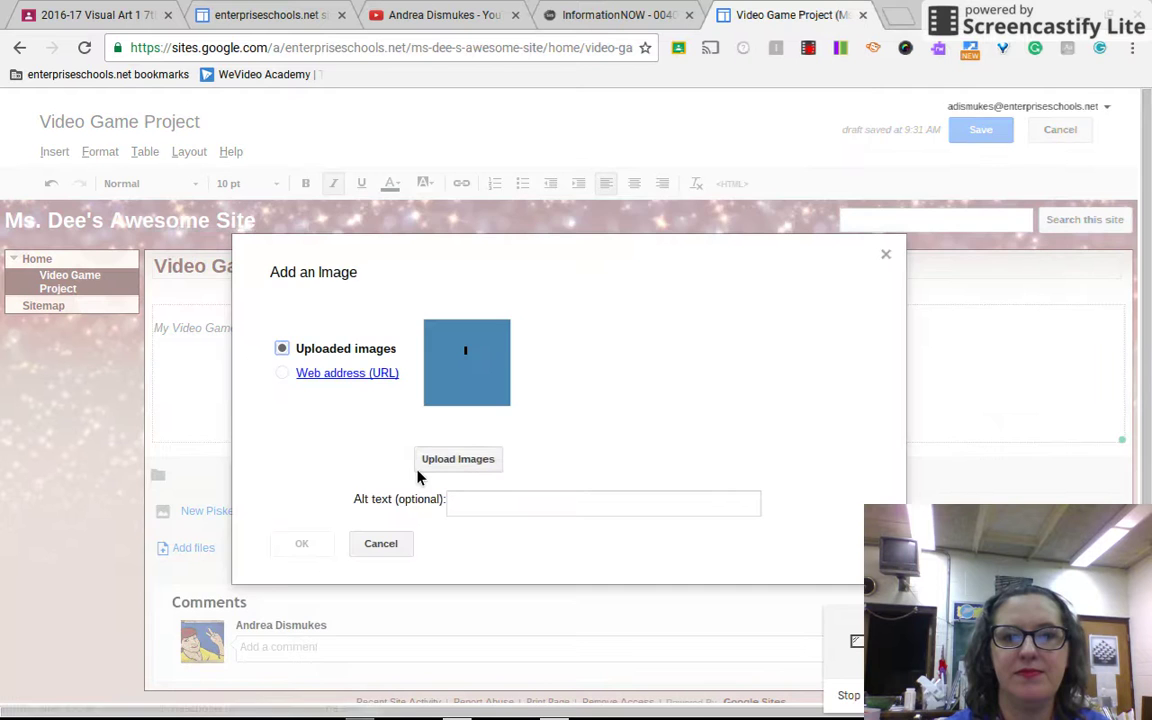
{"action": "left_click", "coordinate": [459, 462]}
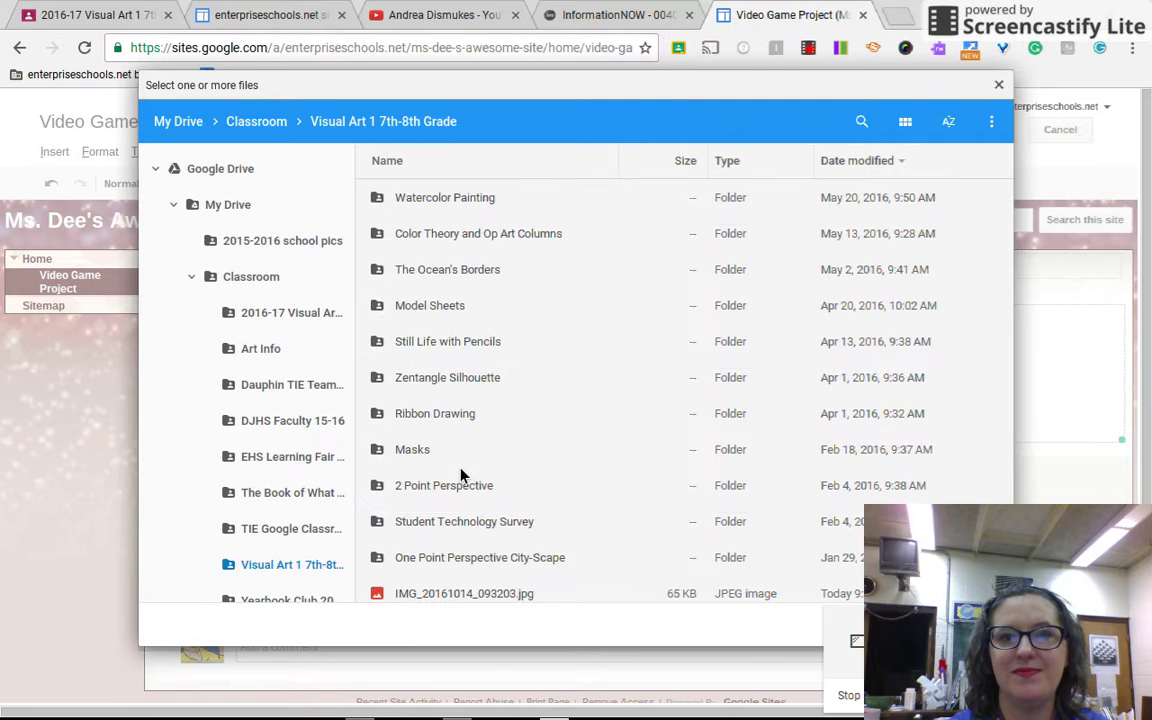
{"action": "left_click", "coordinate": [452, 596]}
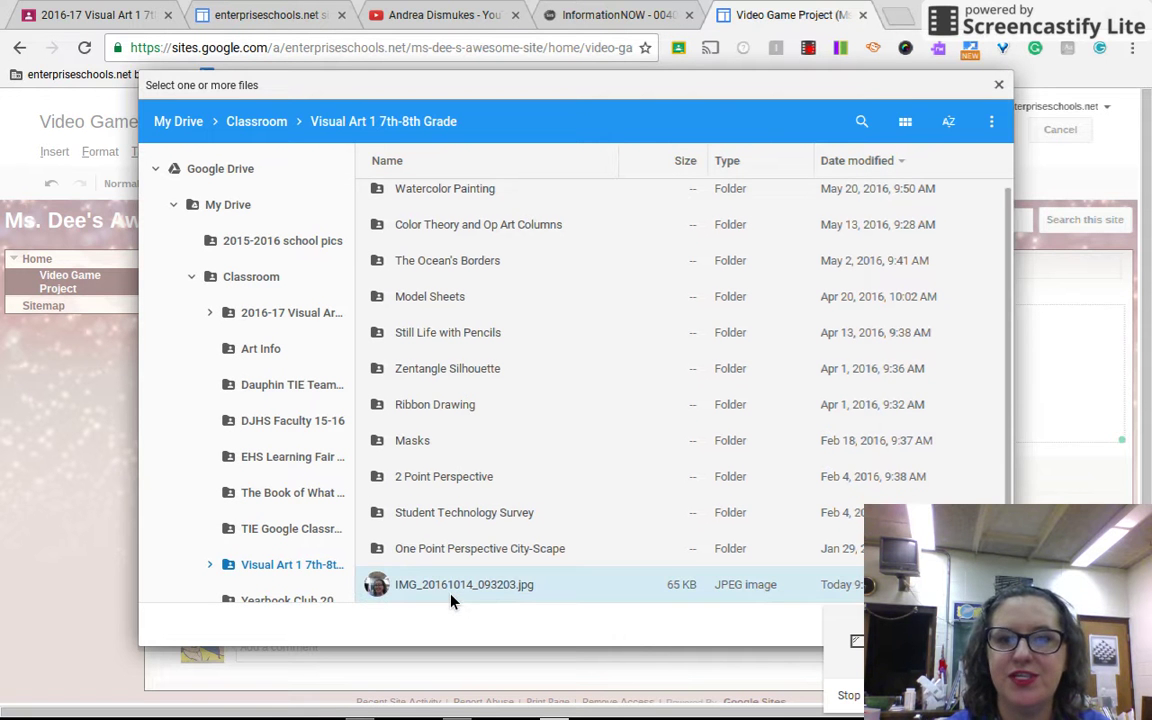
{"action": "double_click", "coordinate": [507, 585]}
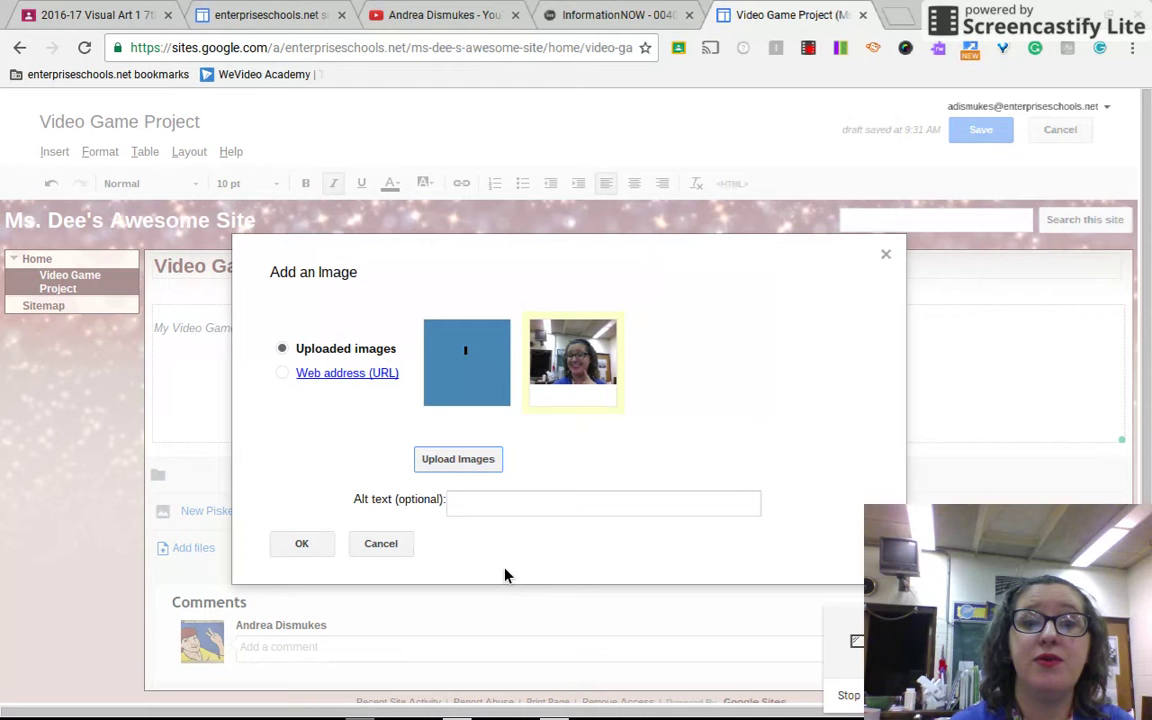
{"action": "left_click", "coordinate": [315, 545]}
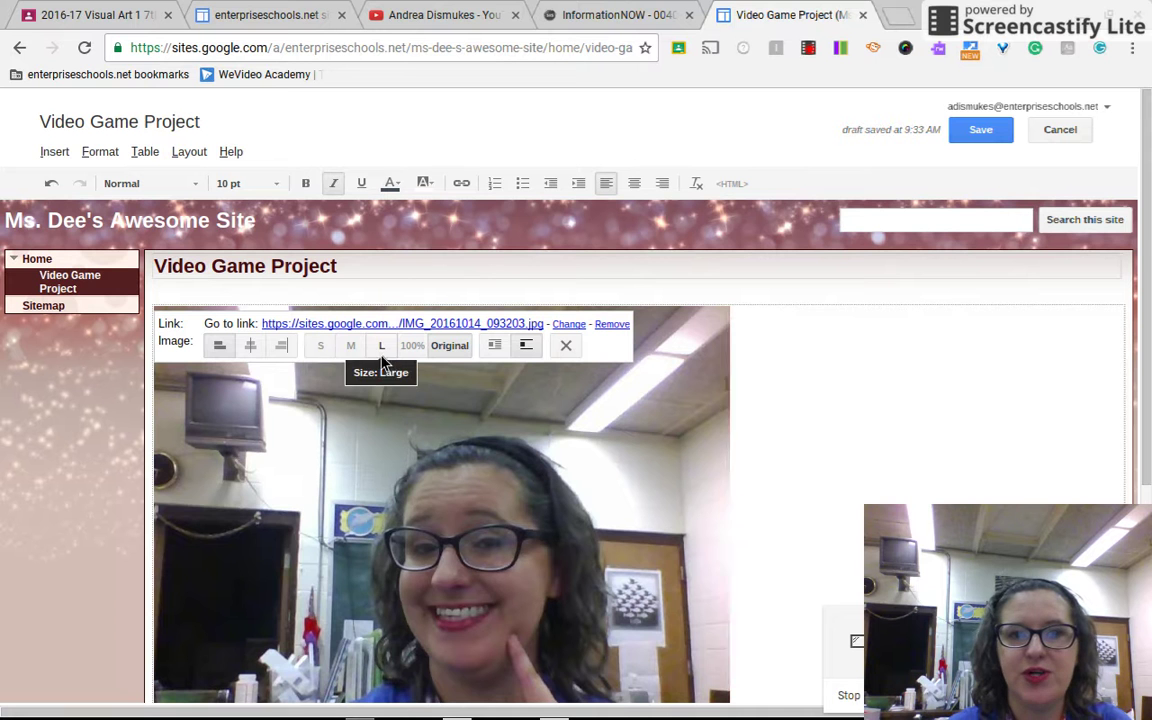
Step: Set the inserted photo's size to medium and save the Video Game Project page
{"action": "left_click", "coordinate": [351, 347]}
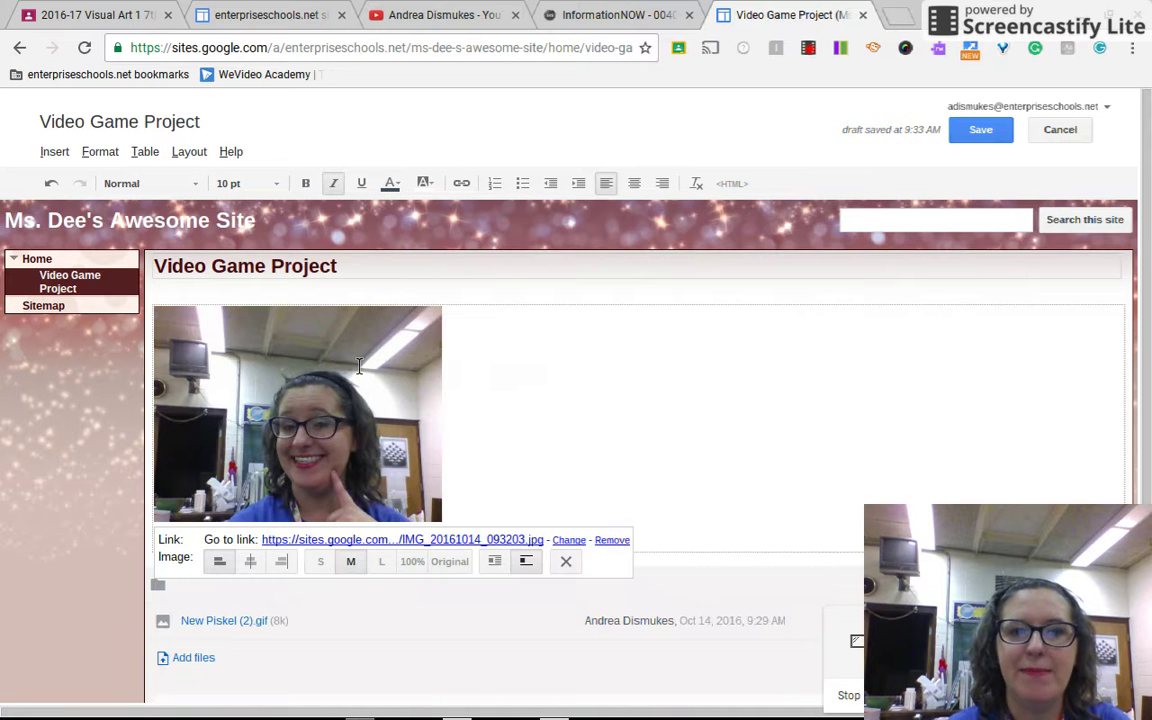
{"action": "left_click", "coordinate": [649, 483]}
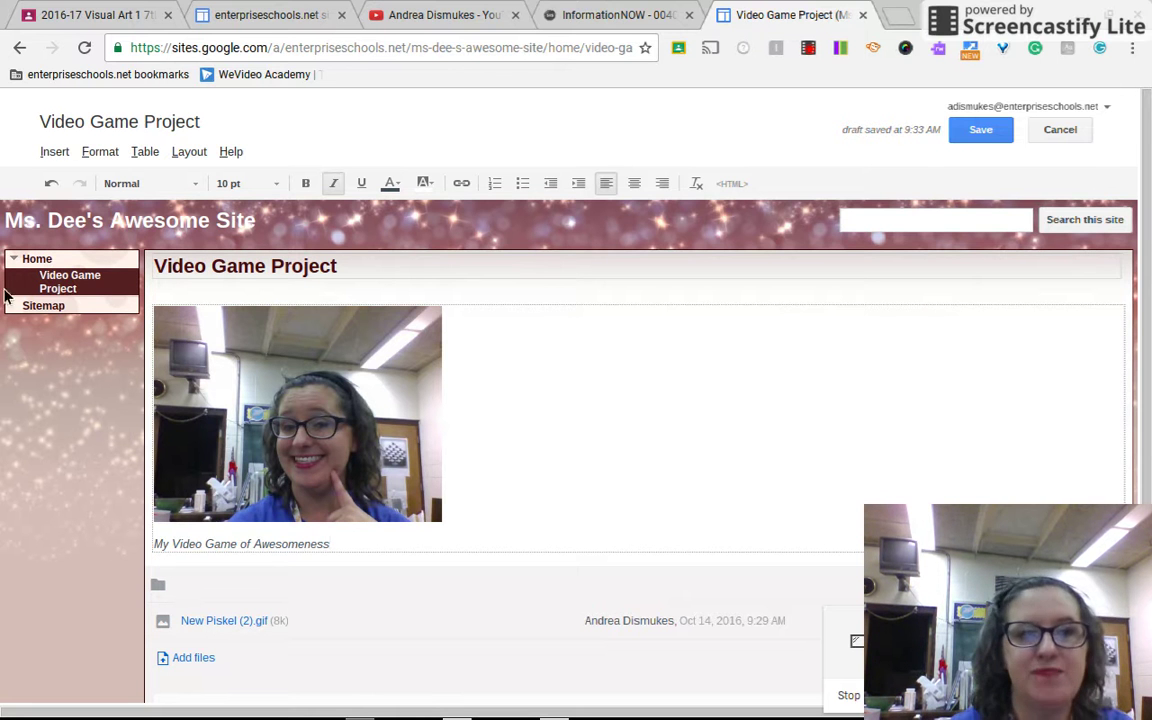
{"action": "left_click", "coordinate": [44, 266]}
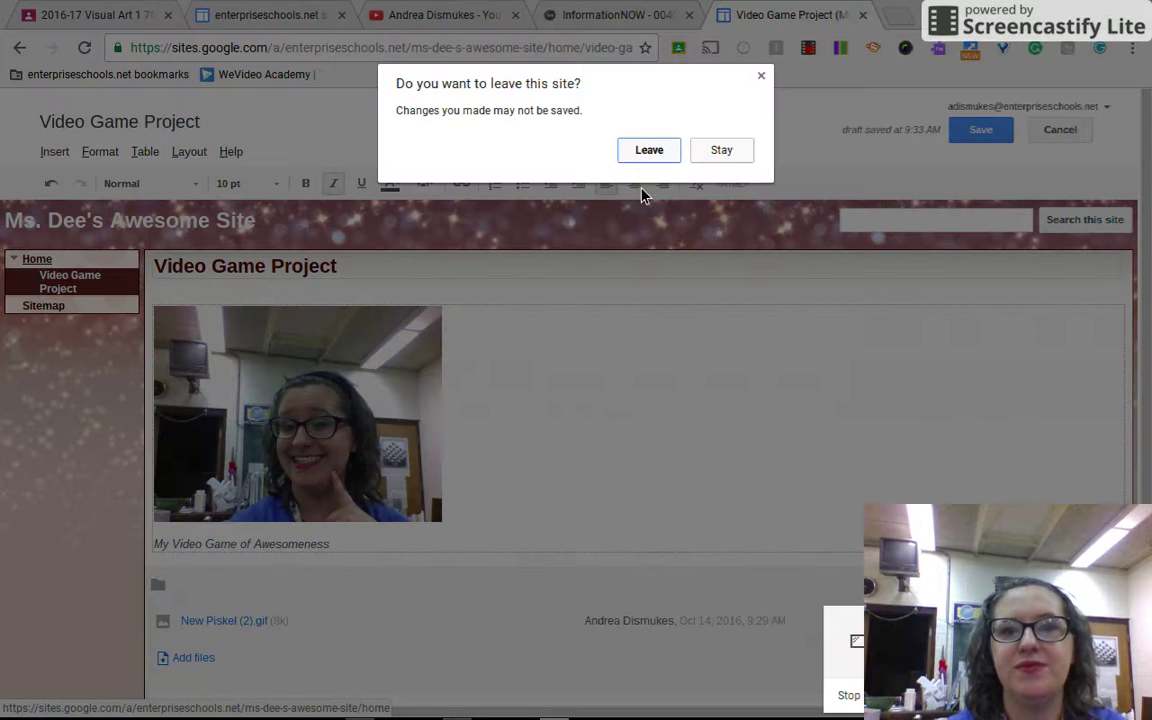
{"action": "left_click", "coordinate": [728, 152]}
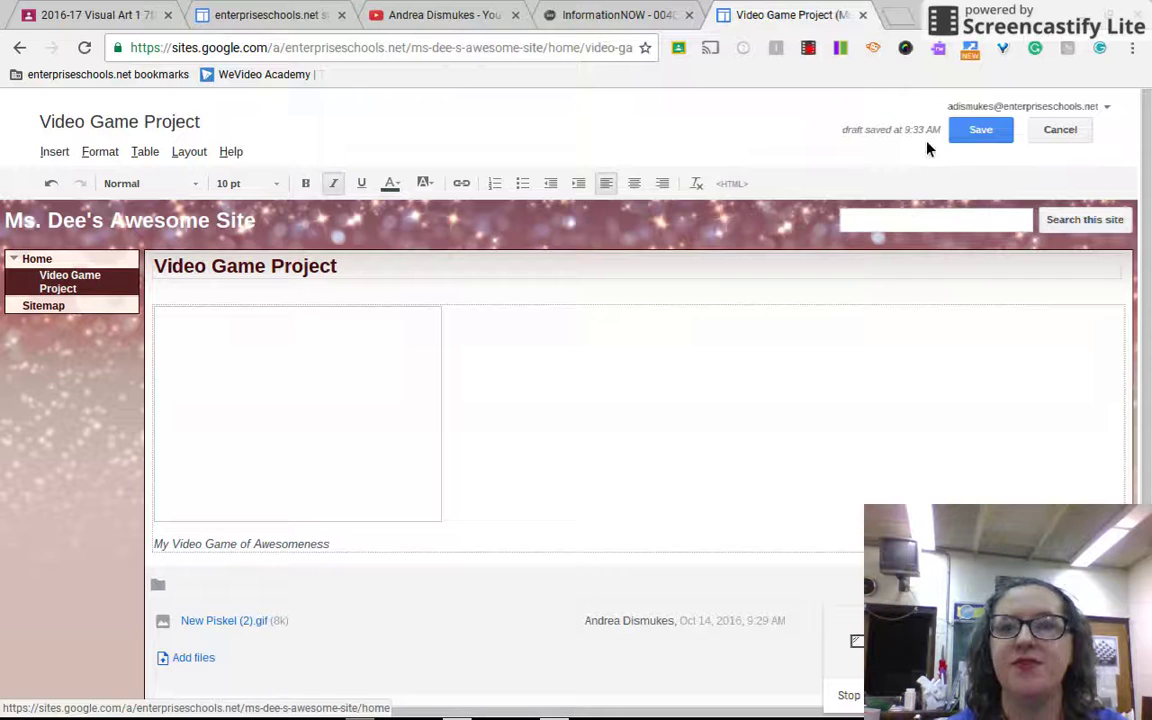
{"action": "left_click", "coordinate": [990, 139]}
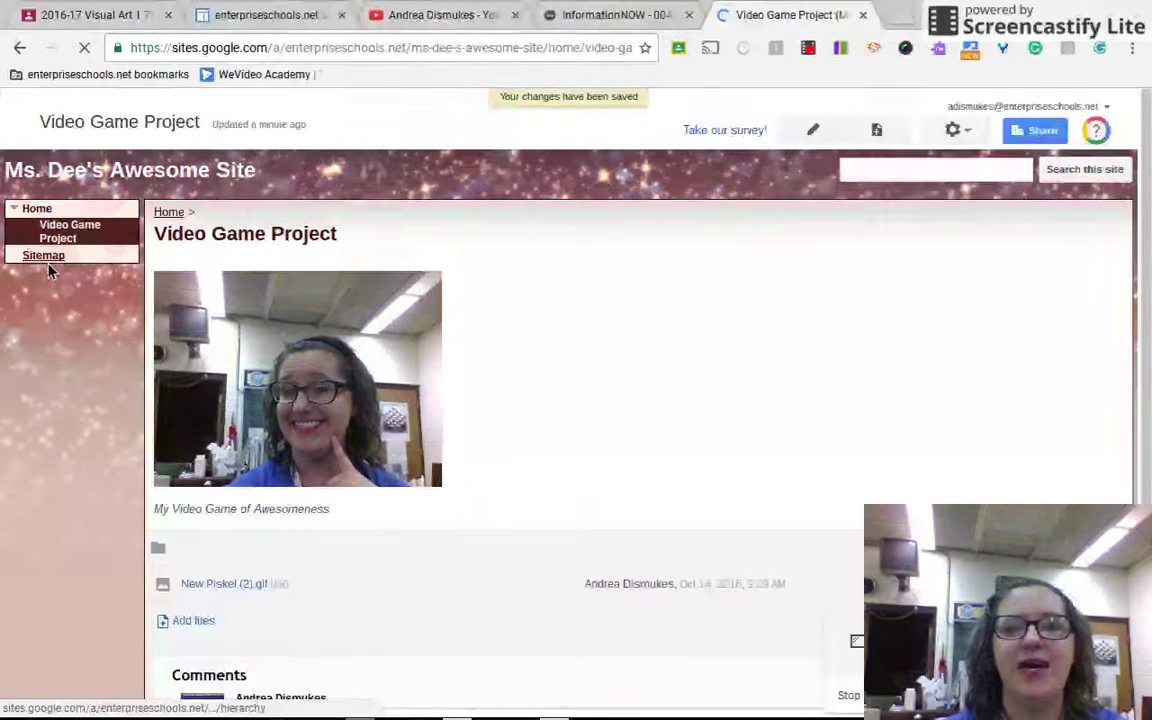
Step: View the site's sitemap and open the Home page for editing
{"action": "left_click", "coordinate": [38, 226]}
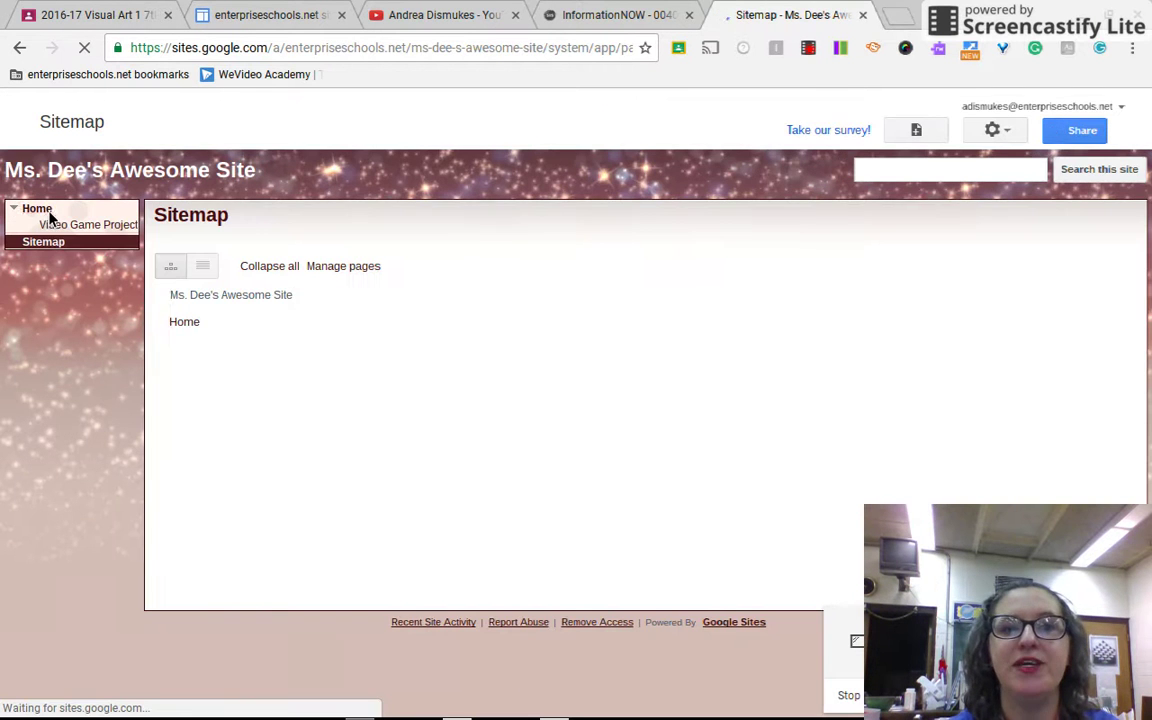
{"action": "left_click", "coordinate": [40, 209]}
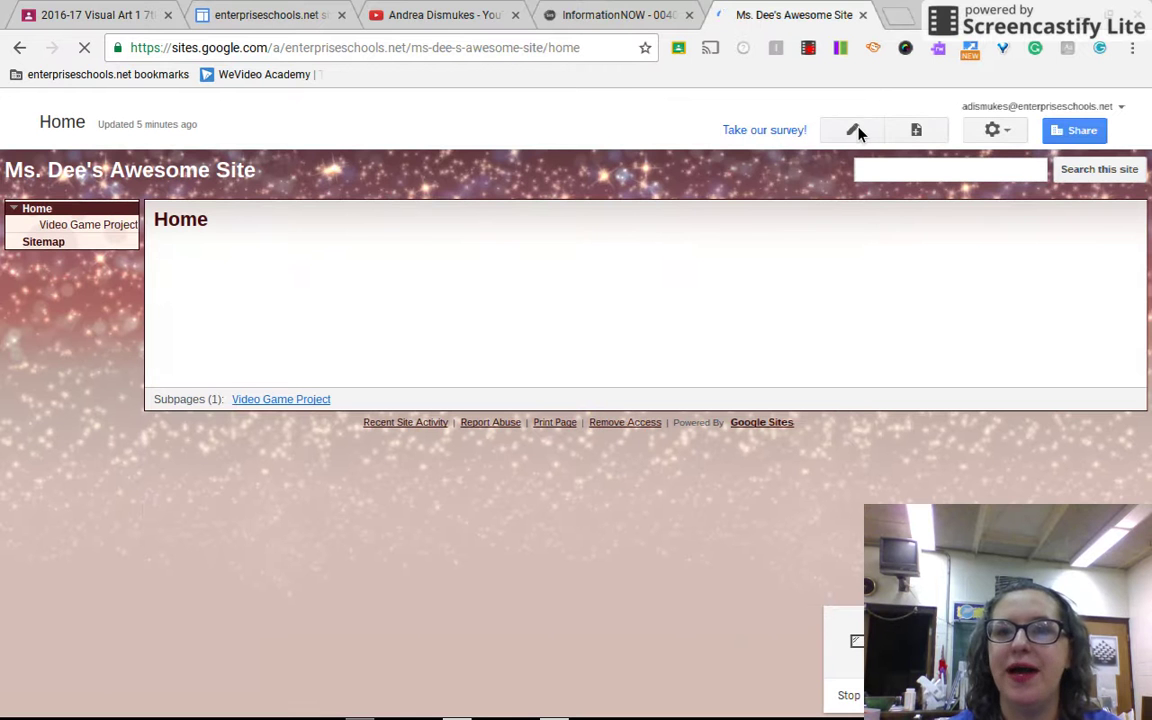
{"action": "left_click", "coordinate": [856, 131]}
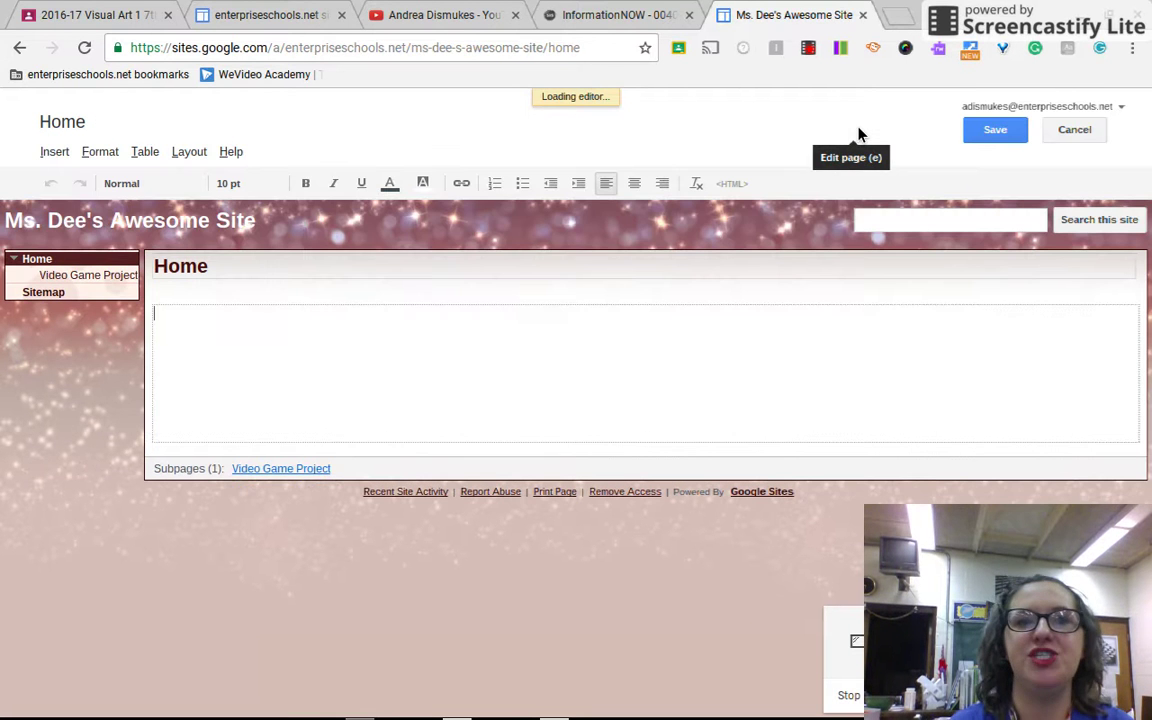
Step: Review the insertable items and the gadget options, including adding a gadget by URL, then close the gadget dialog and save the Home page
{"action": "left_click", "coordinate": [66, 158]}
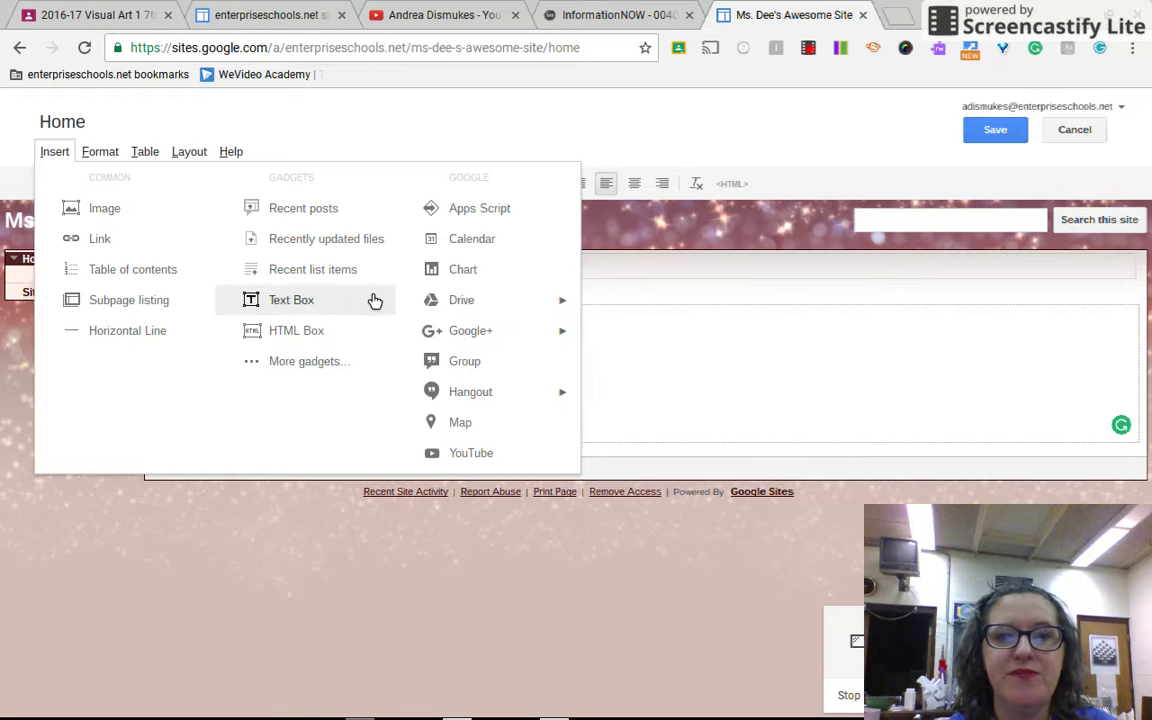
{"action": "mouse_move", "coordinate": [507, 341]}
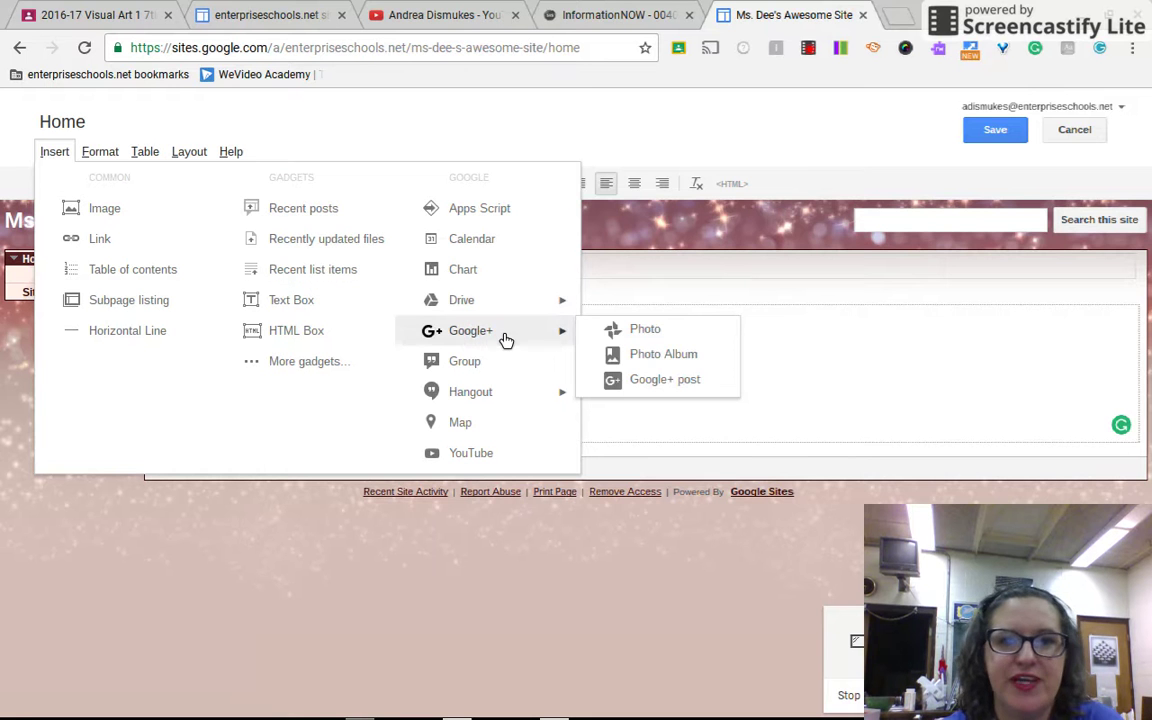
{"action": "left_click", "coordinate": [330, 370]}
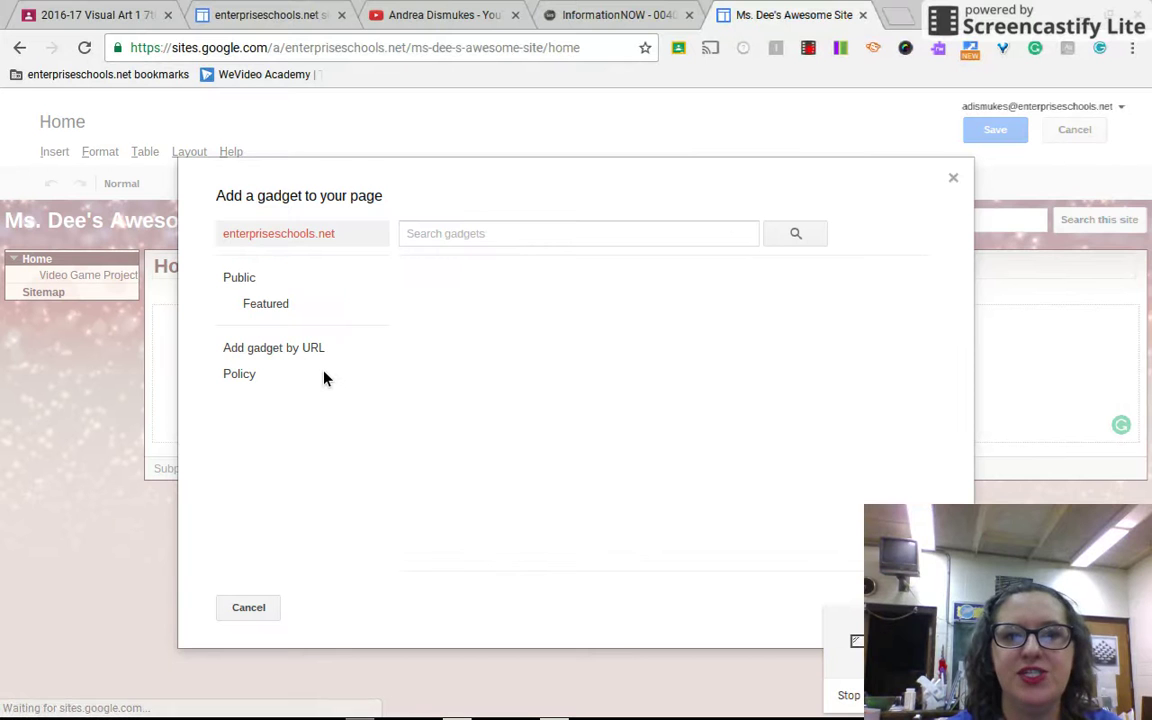
{"action": "left_click", "coordinate": [290, 347]}
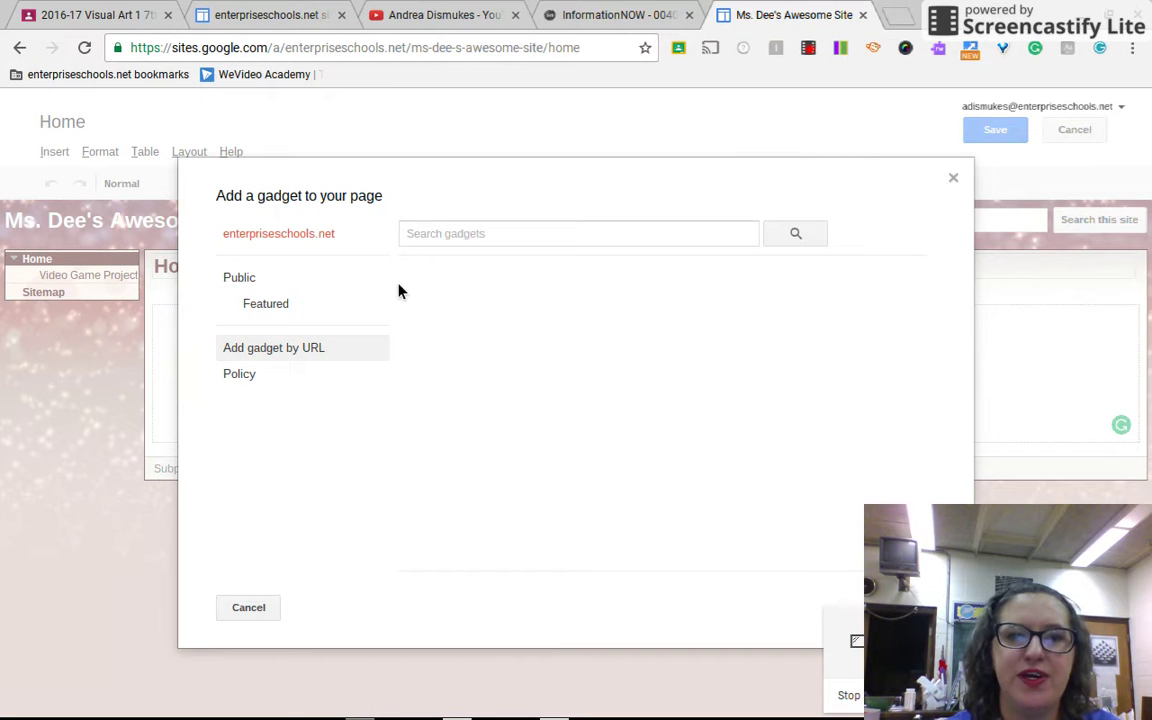
{"action": "left_click", "coordinate": [952, 178]}
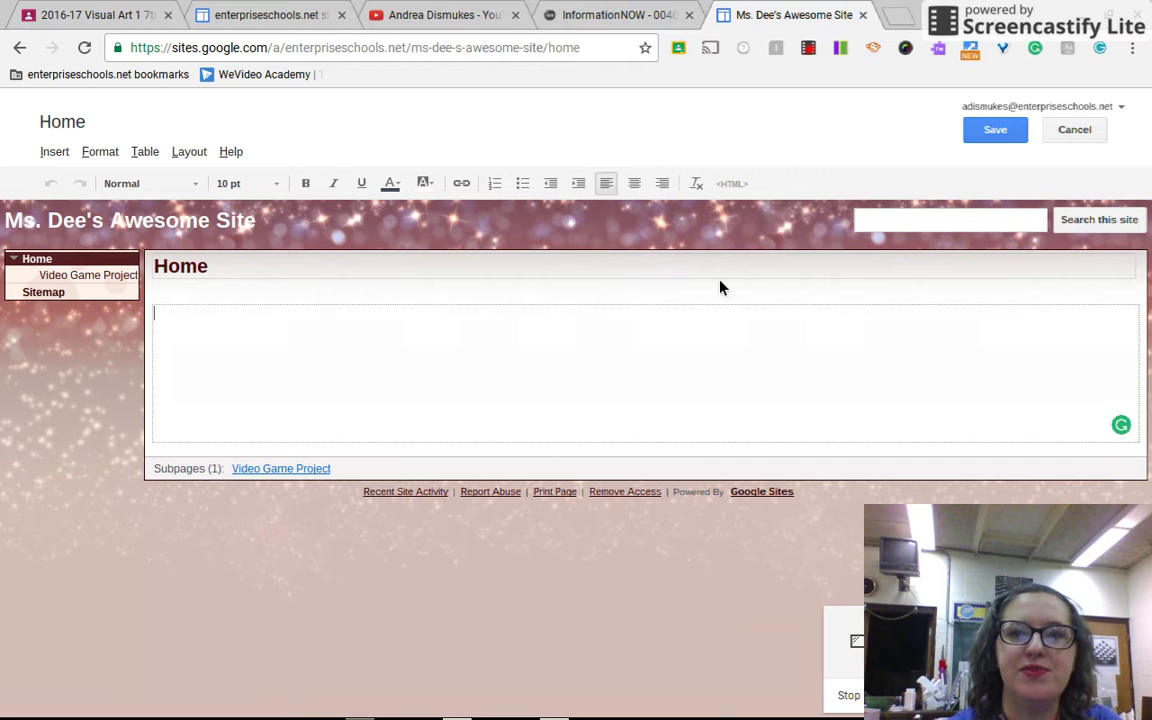
{"action": "left_click", "coordinate": [988, 133]}
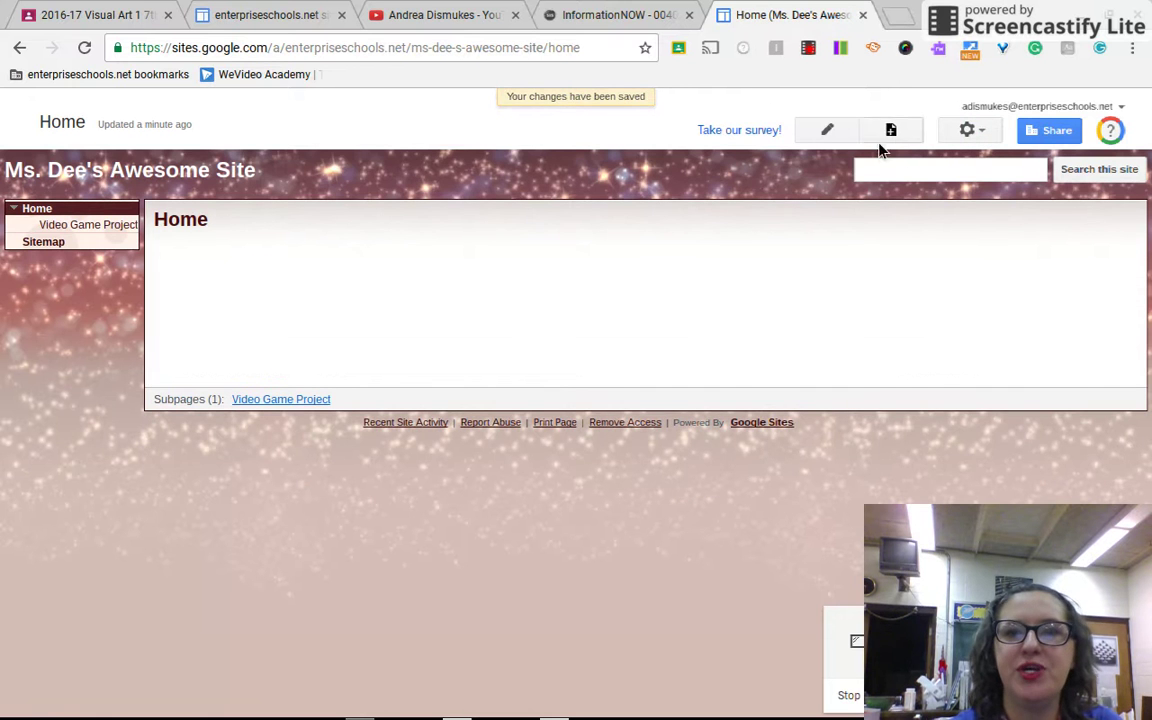
Step: Open the site's Themes, Colors, and Fonts settings, review the base themes, and show the content area's background options
{"action": "left_click", "coordinate": [972, 140]}
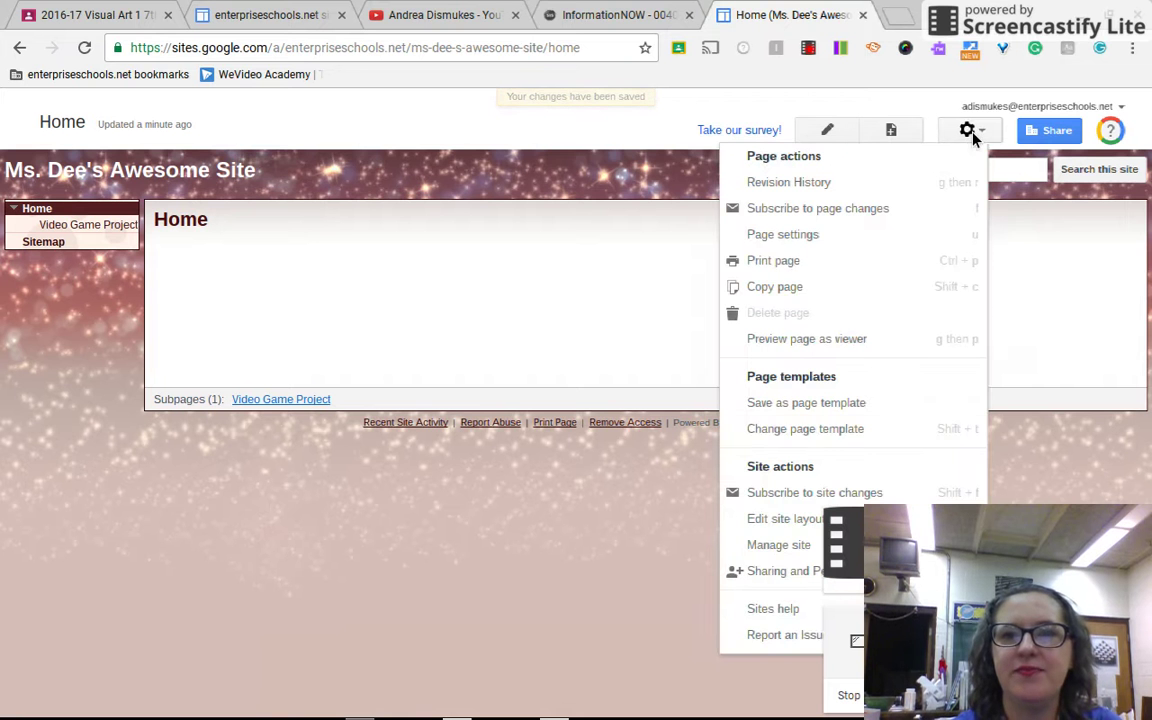
{"action": "left_click", "coordinate": [752, 553]}
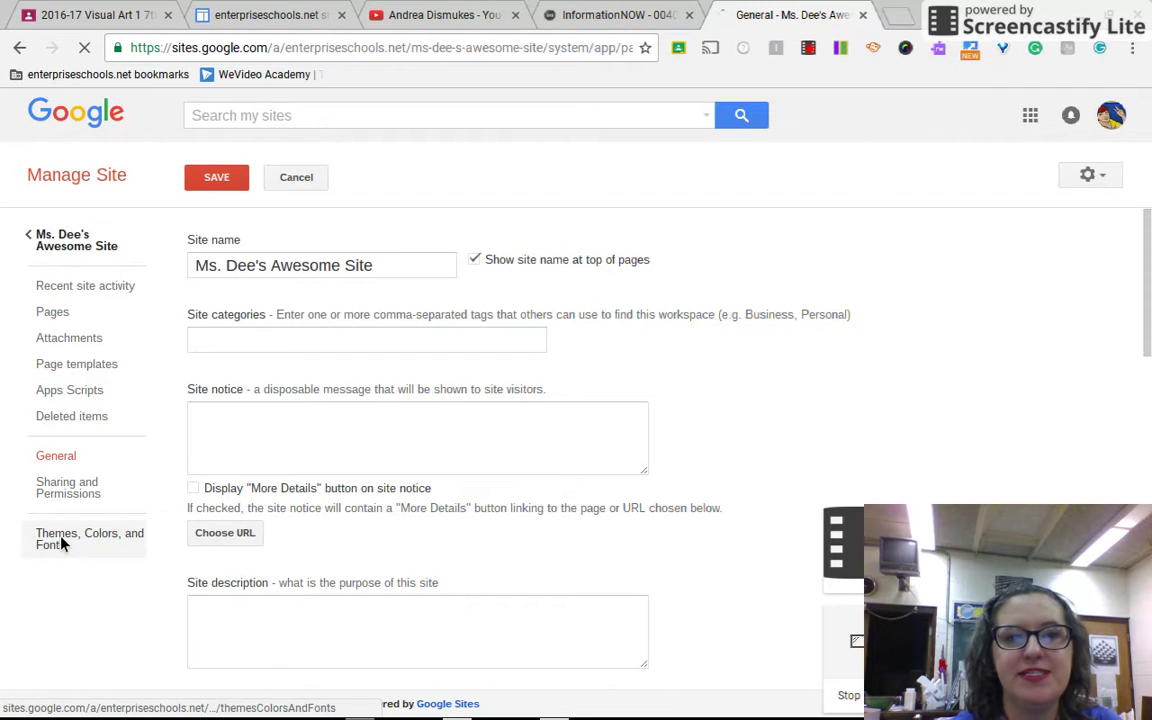
{"action": "left_click", "coordinate": [60, 542]}
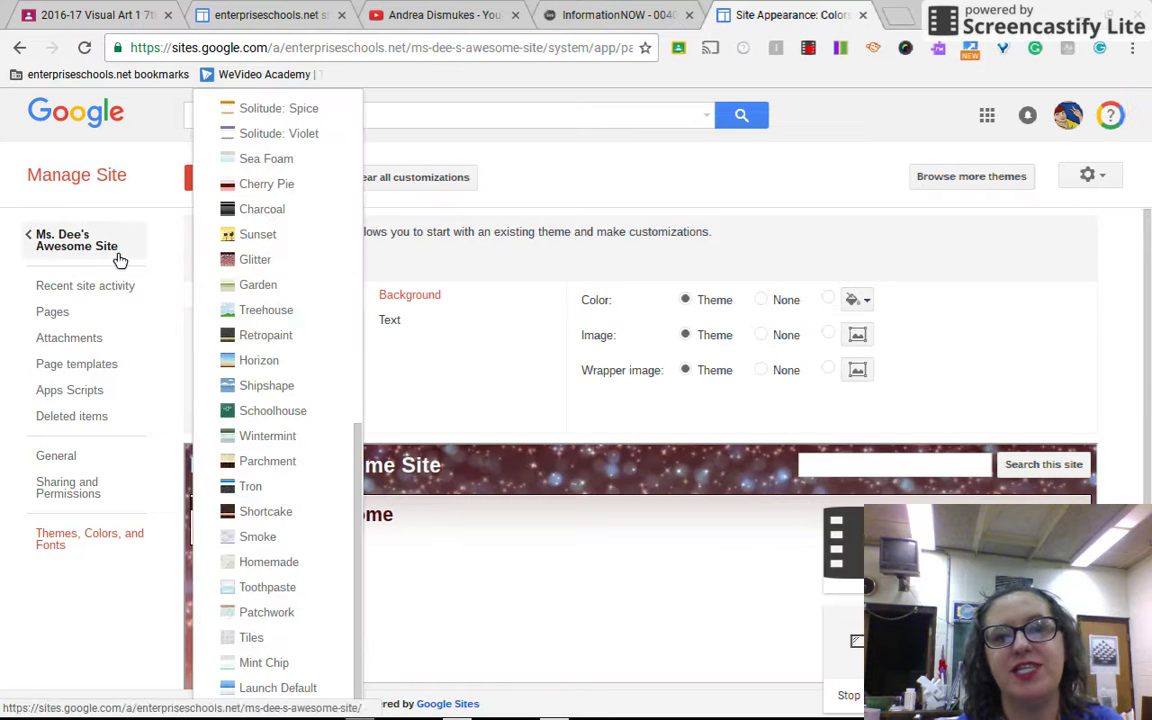
{"action": "left_click", "coordinate": [493, 394]}
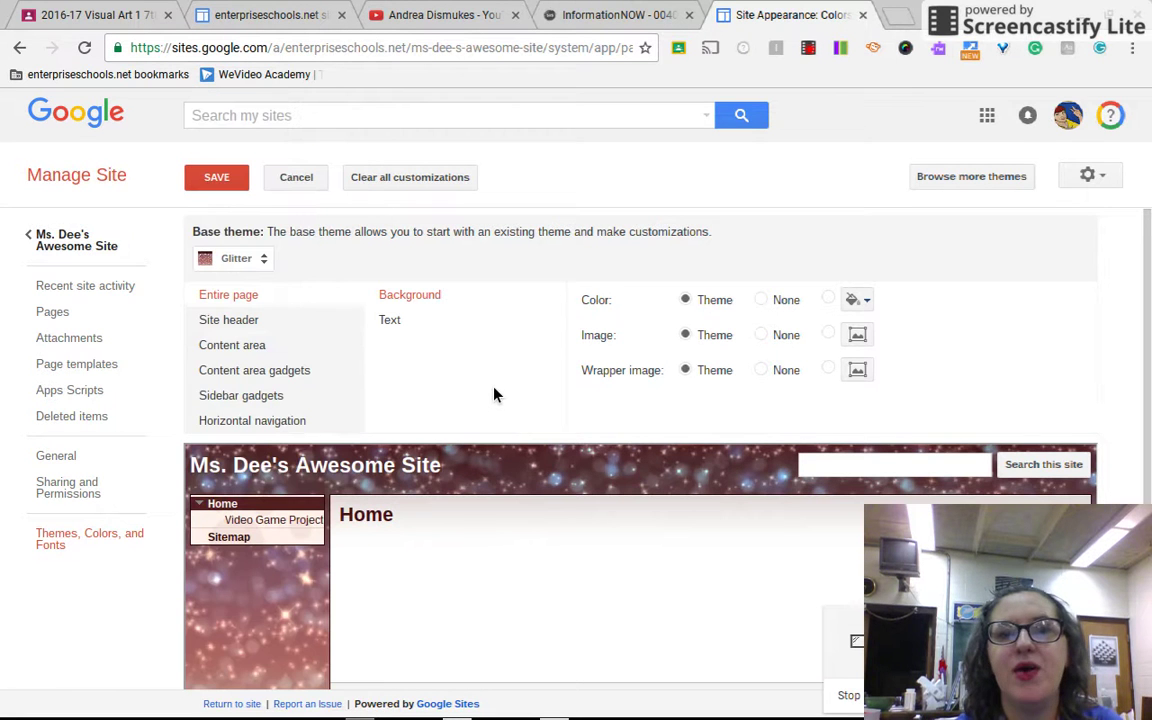
{"action": "left_click", "coordinate": [277, 348]}
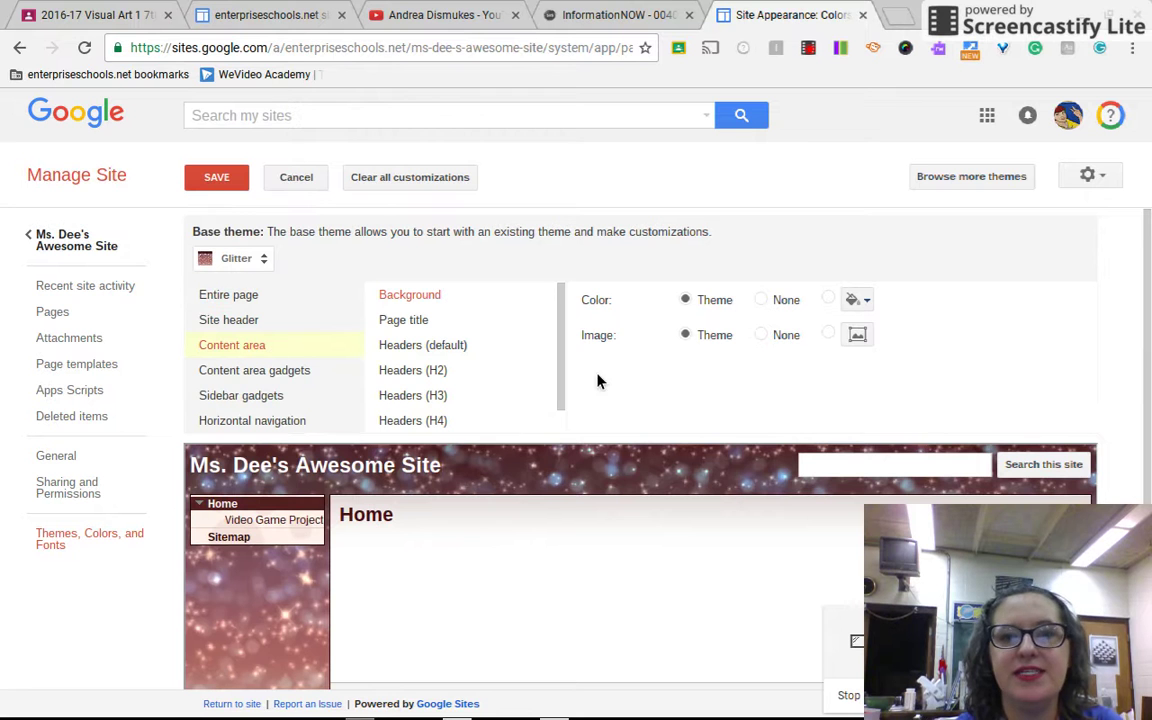